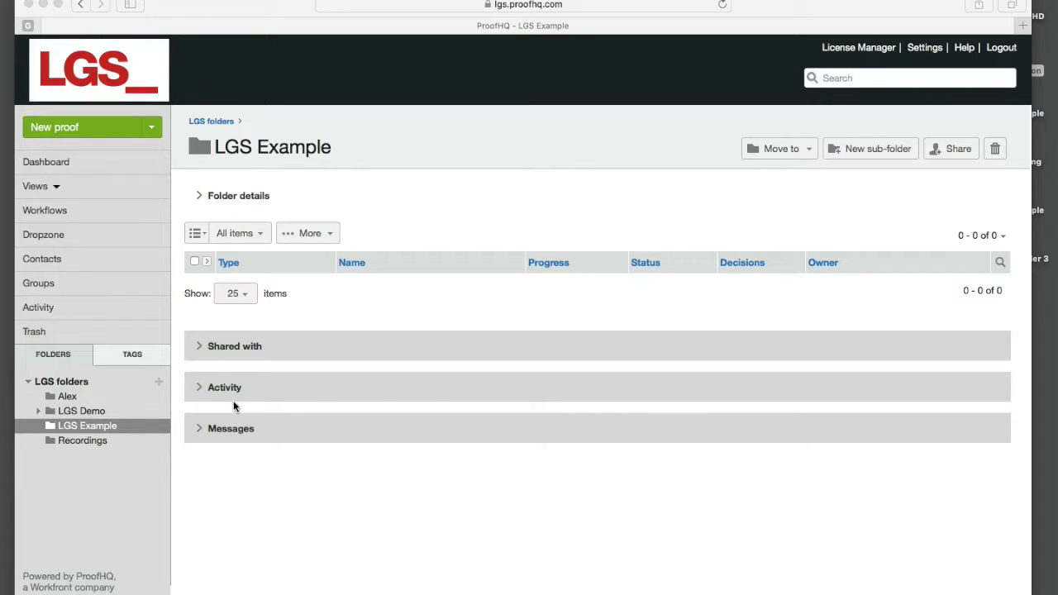
Step: Start a new proof and upload the LGS_ Example PDF from the Desktop
left_click(154, 130)
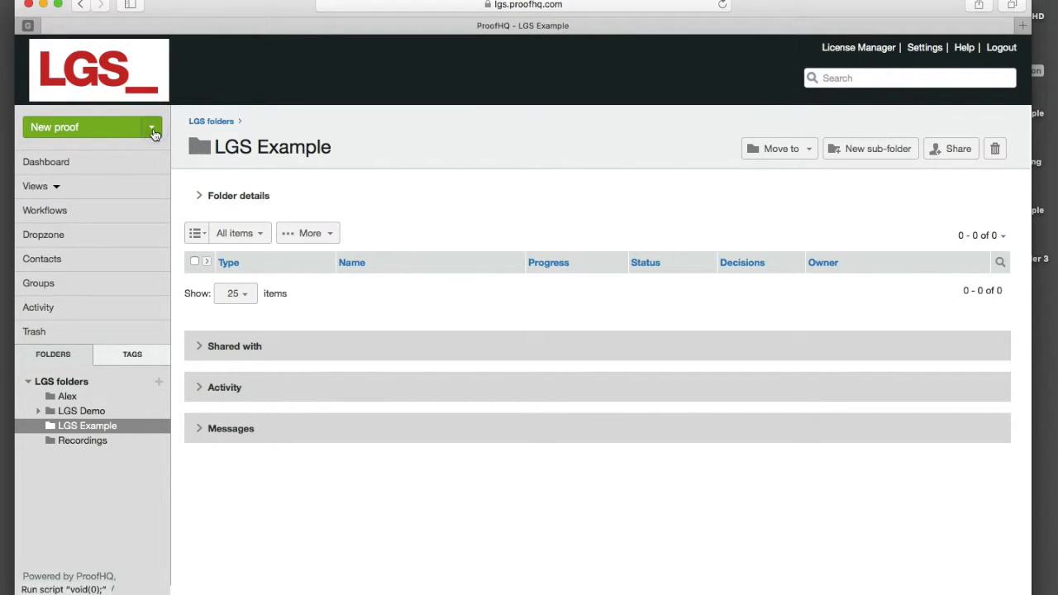
left_click(153, 131)
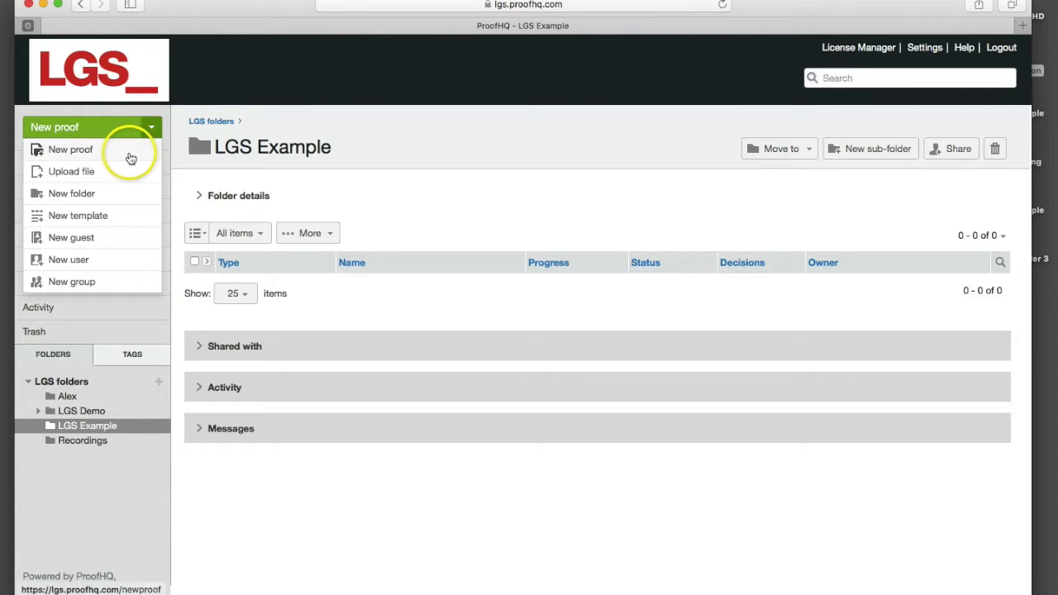
left_click(130, 157)
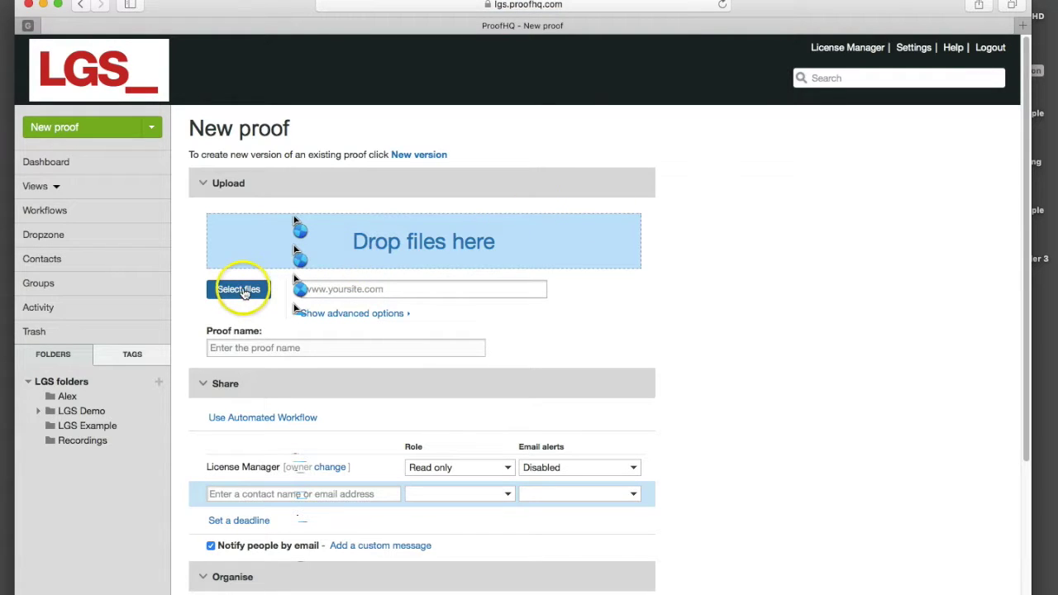
left_click(241, 291)
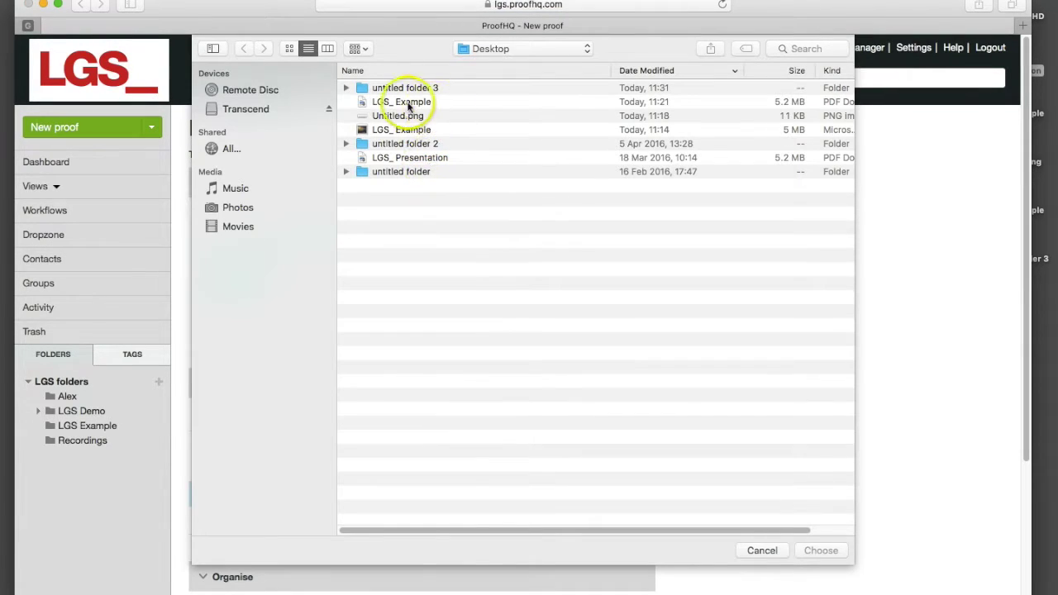
left_click(418, 102)
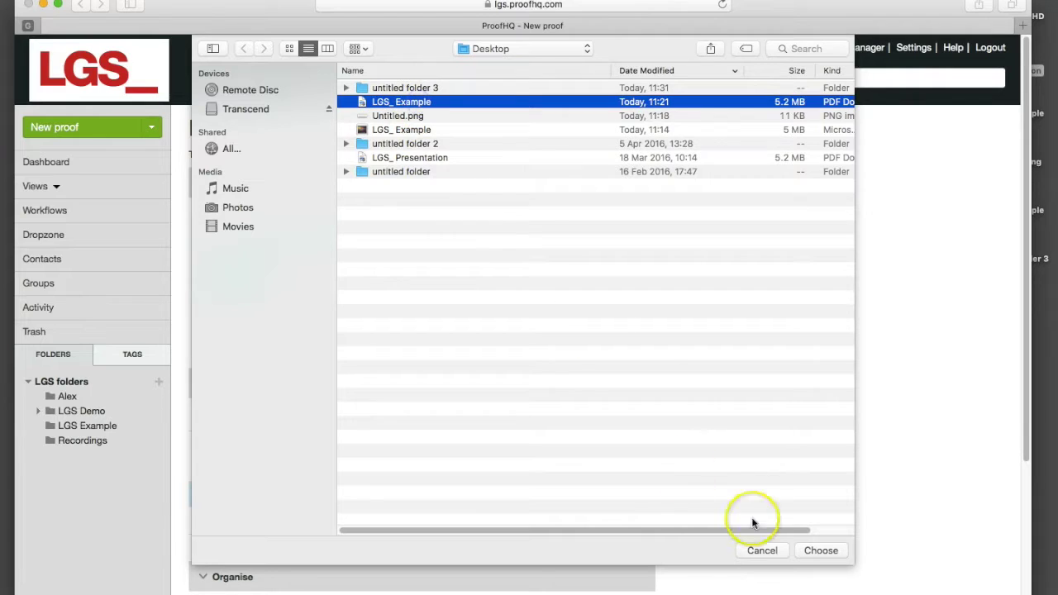
left_click(821, 551)
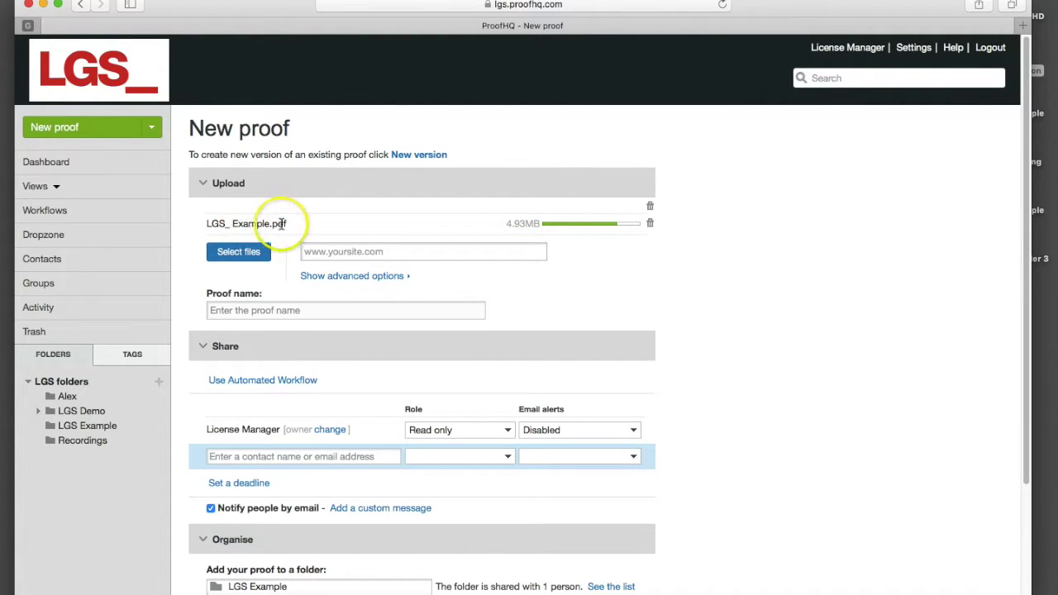
Step: Share the proof with the reviewer contact, using the Reviewer & Approver role and Daily summary email alerts
left_click(238, 311)
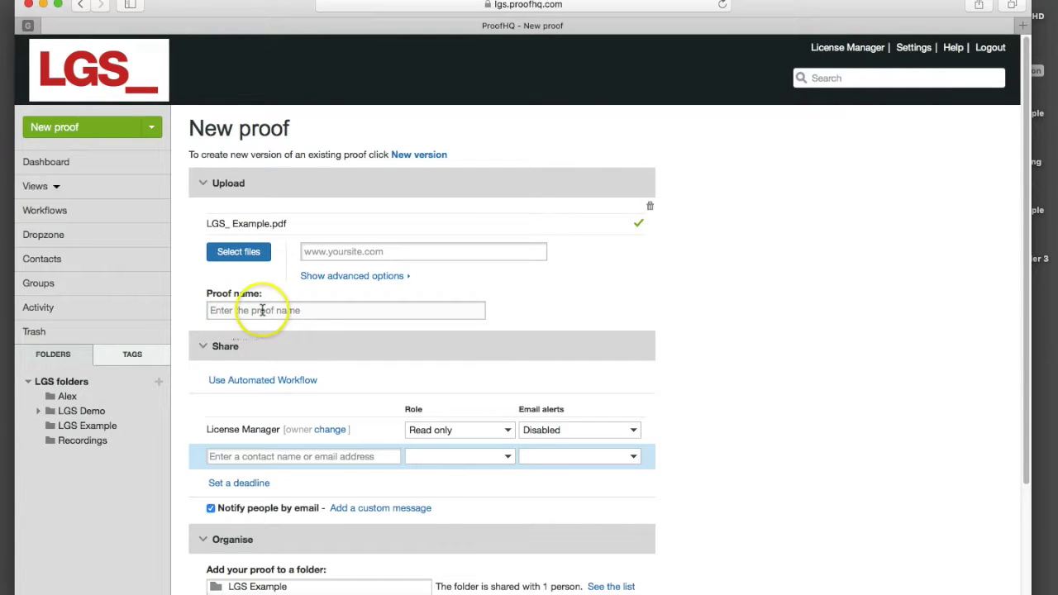
scroll(365, 320, "down", 1)
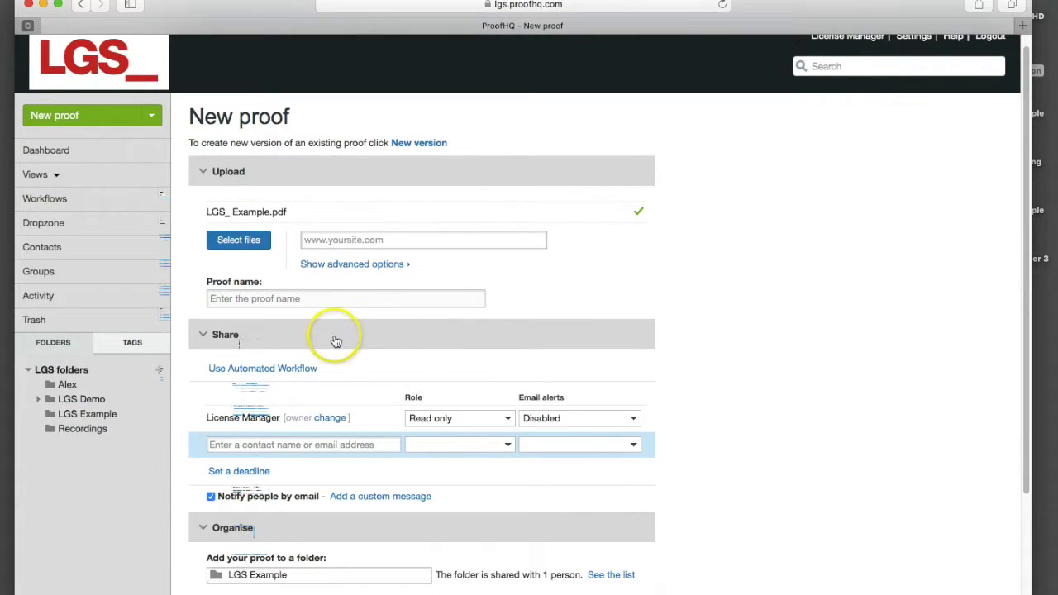
scroll(335, 341, "down", 3)
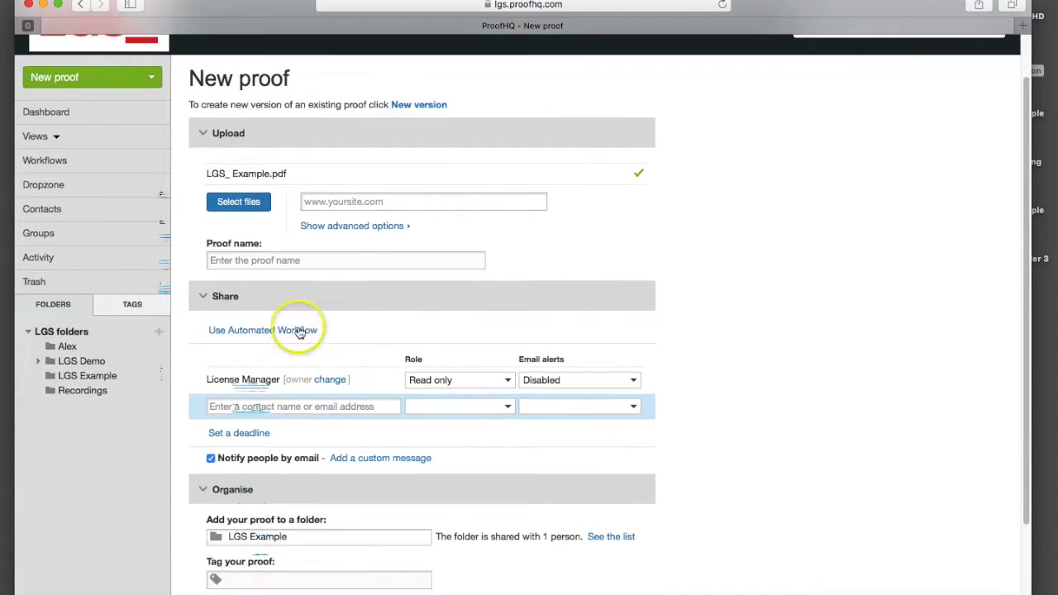
left_click(253, 407)
type("sar")
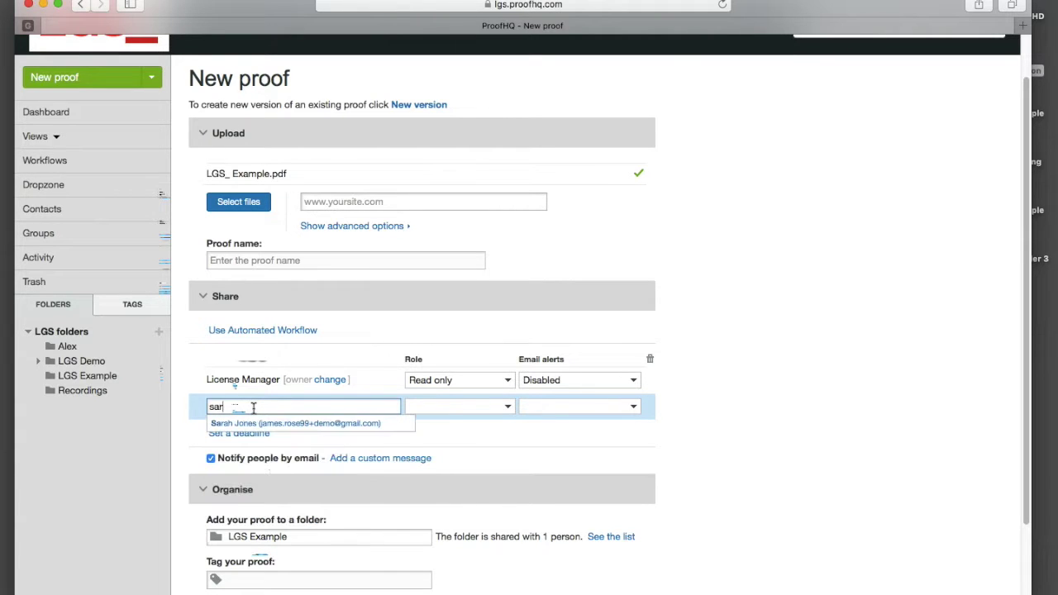
type("ah")
left_click(308, 424)
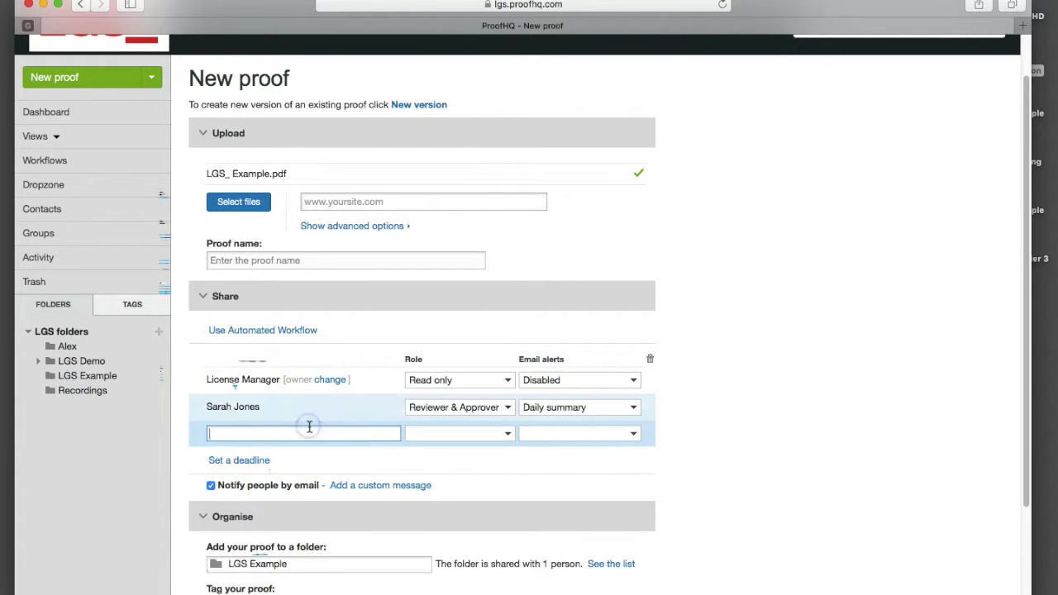
left_click(445, 413)
left_click(720, 399)
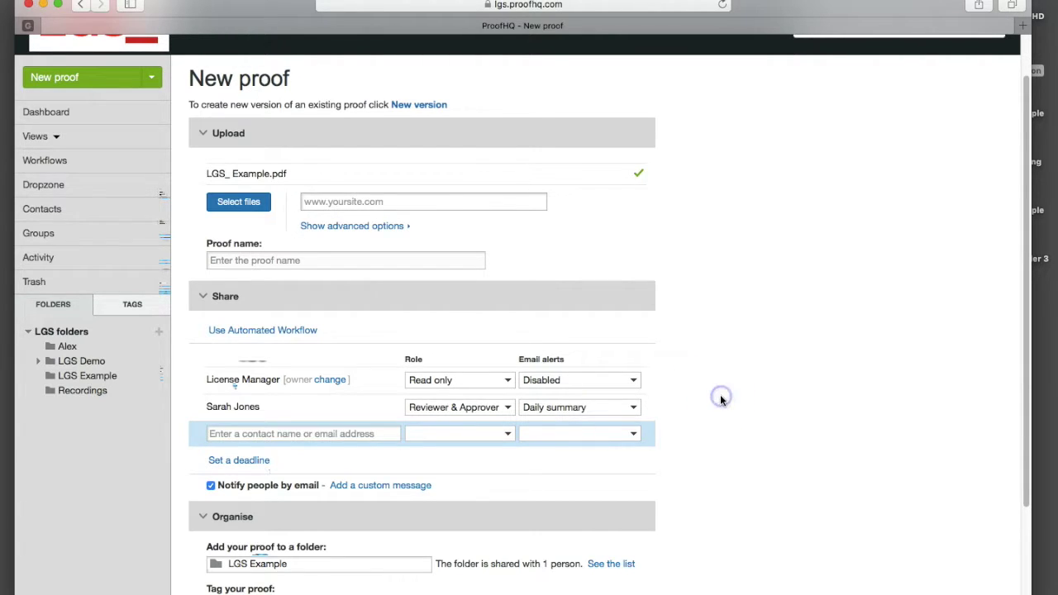
left_click(527, 413)
Step: Set the proof's review deadline to 18 Apr 2016 at 10:00
left_click(238, 460)
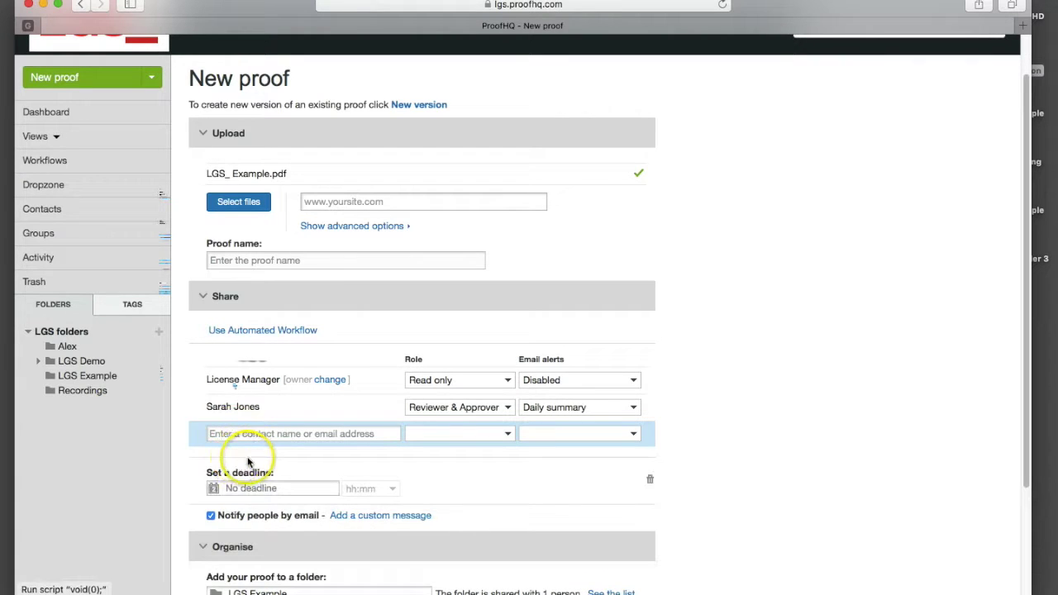
left_click(213, 488)
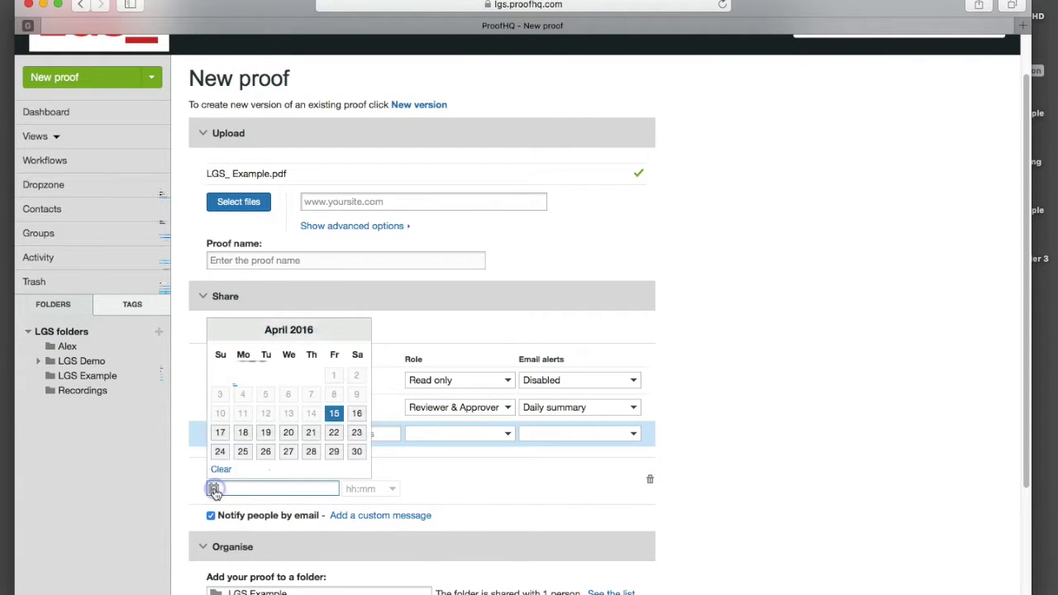
left_click(244, 432)
left_click(361, 488)
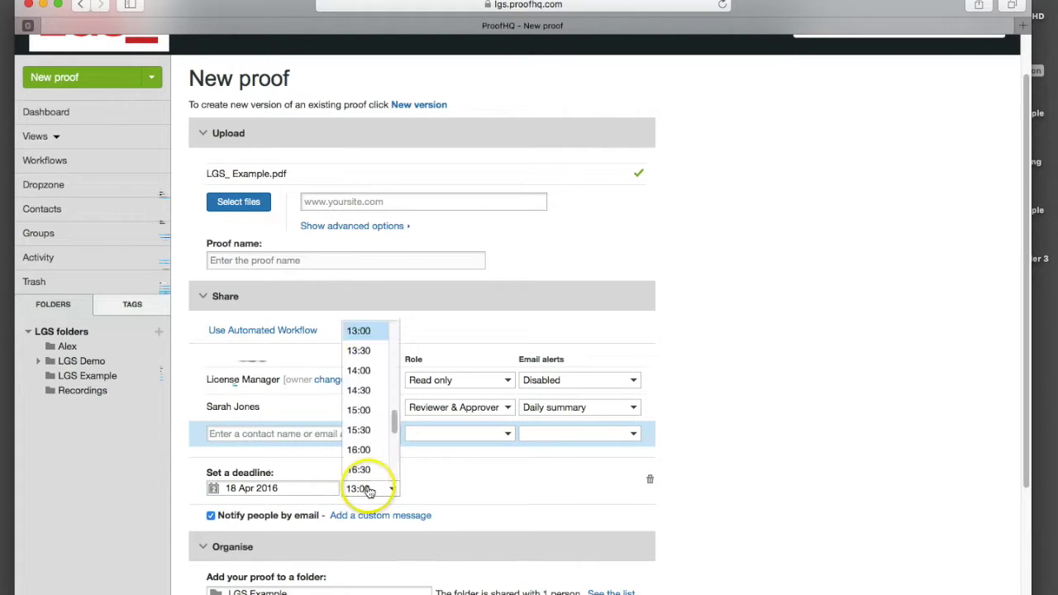
scroll(372, 405, "up", 5)
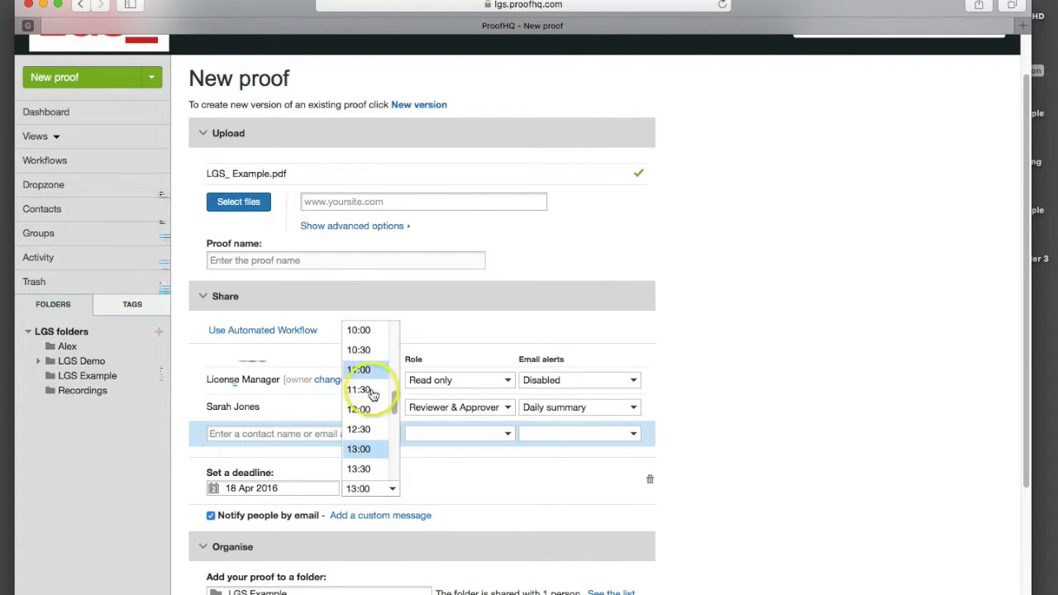
left_click(359, 331)
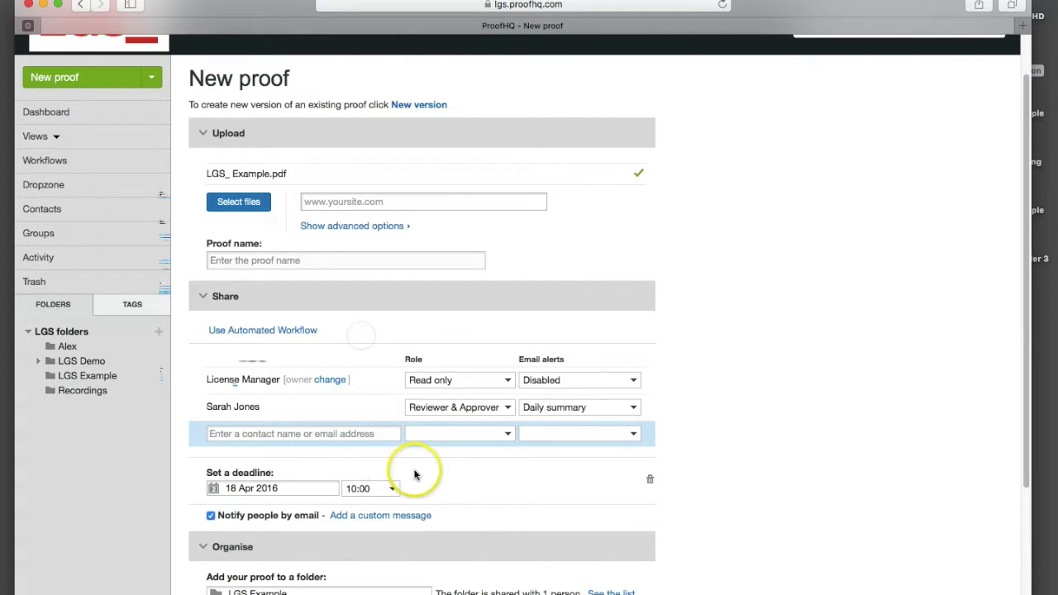
Step: Create the proof in the LGS Example folder with email notification enabled
scroll(441, 463, "down", 1)
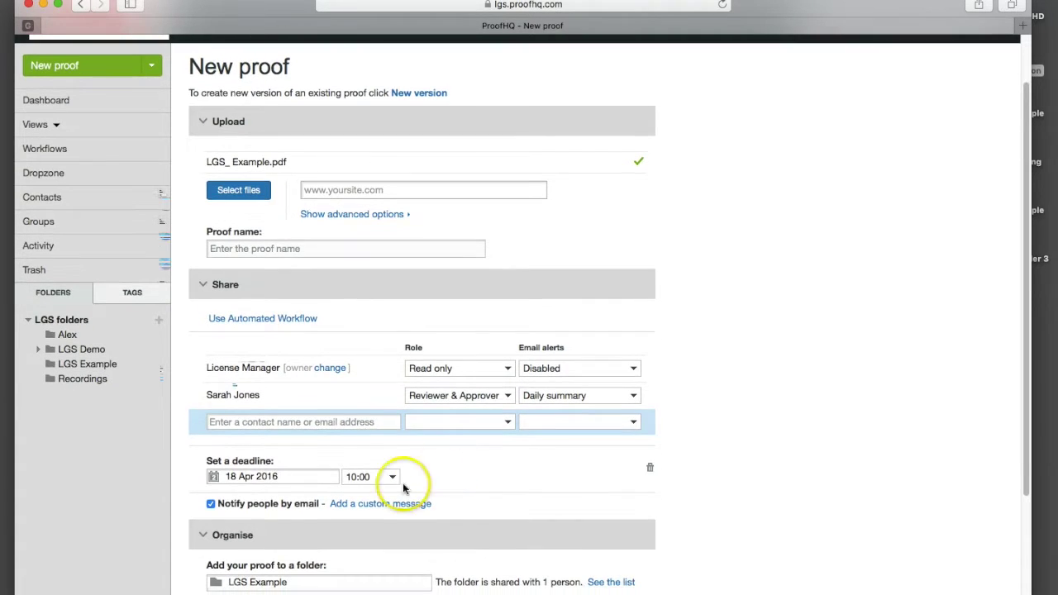
scroll(472, 466, "down", 3)
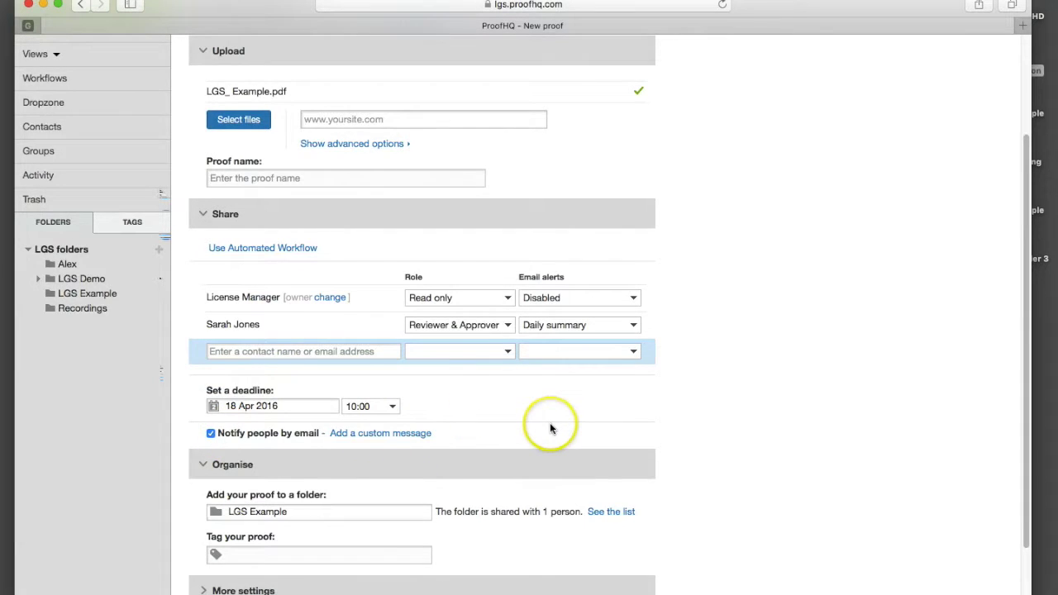
scroll(551, 426, "down", 1)
scroll(551, 429, "down", 3)
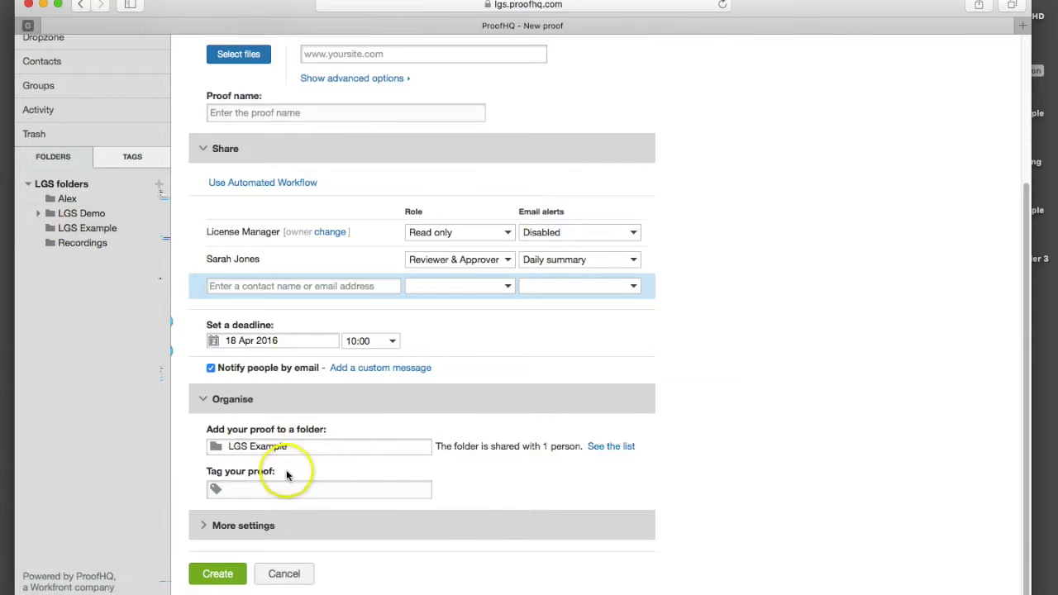
left_click(228, 581)
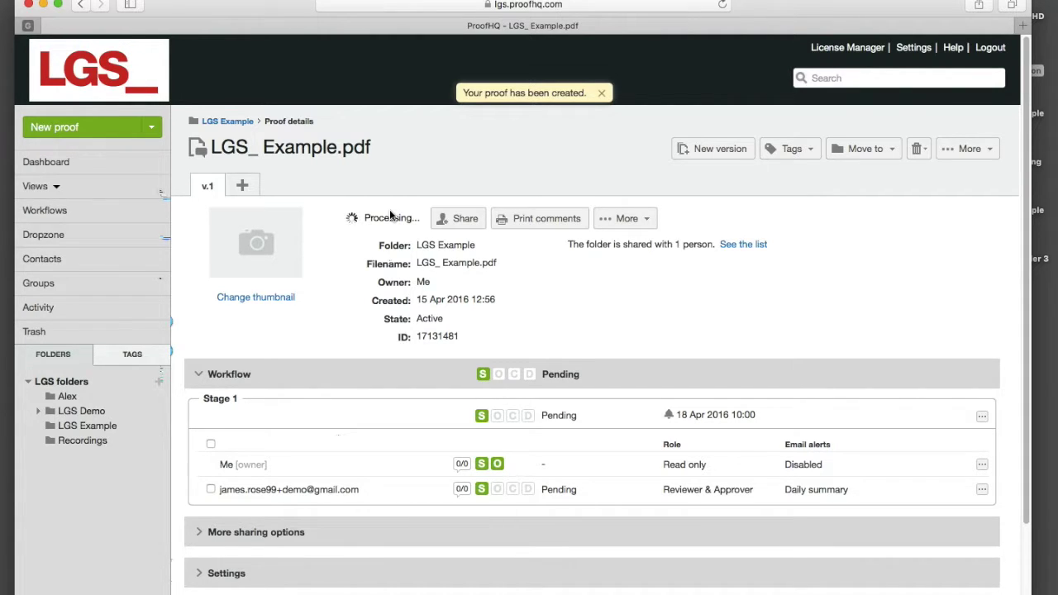
Step: Examine the reviewer's progress indicators in Stage 1 of the new proof's workflow
left_click(390, 210)
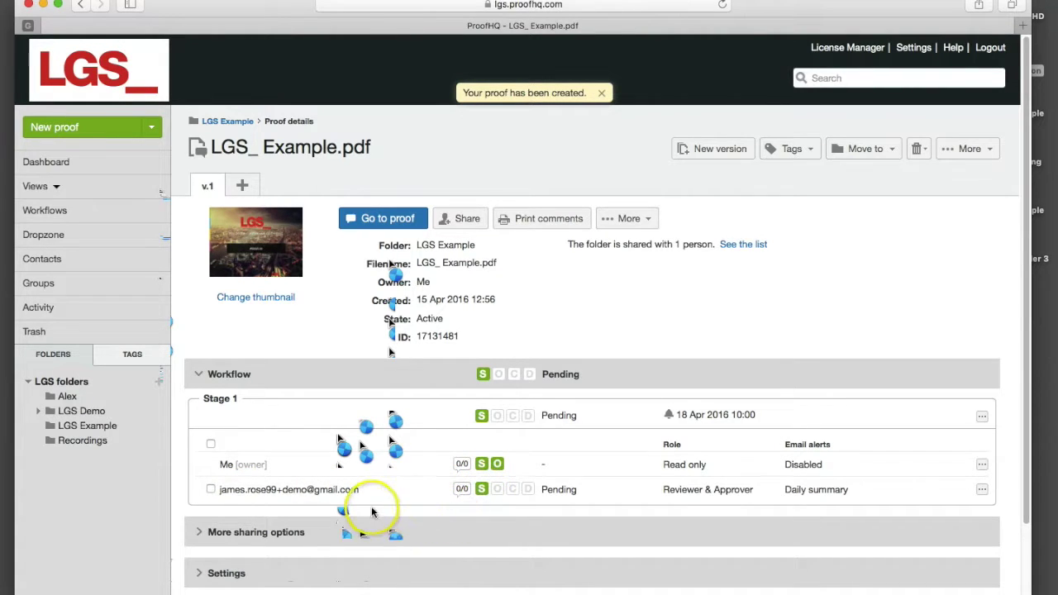
scroll(482, 496, "down", 1)
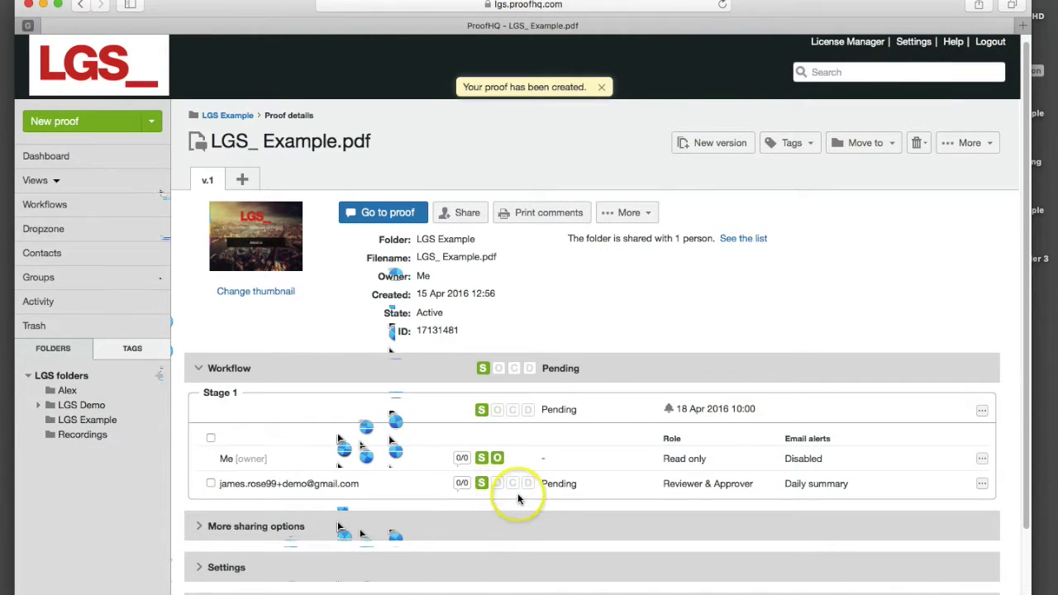
scroll(518, 499, "down", 2)
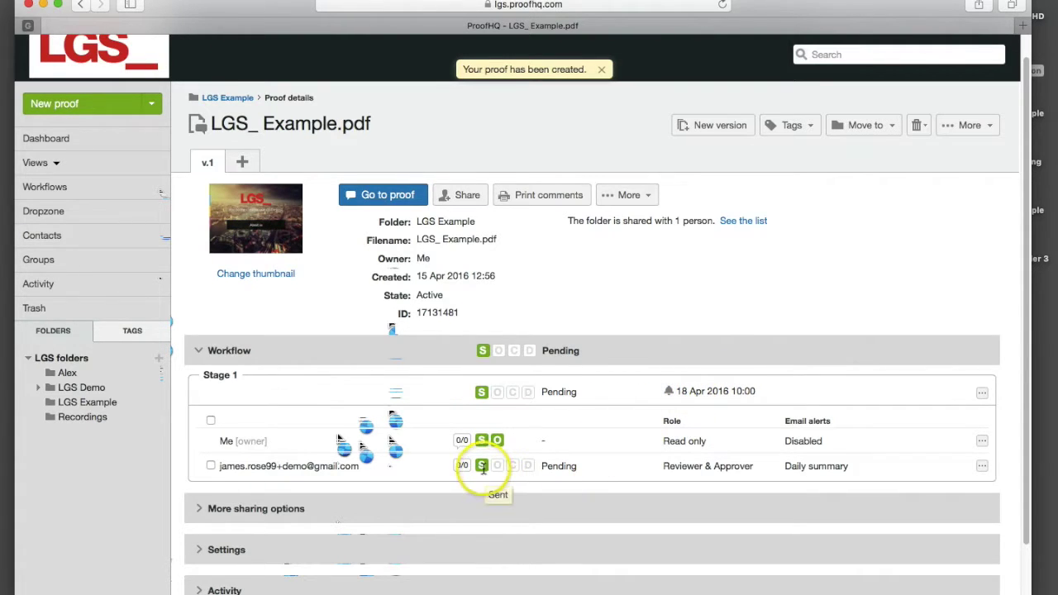
mouse_move(483, 468)
left_click(498, 467)
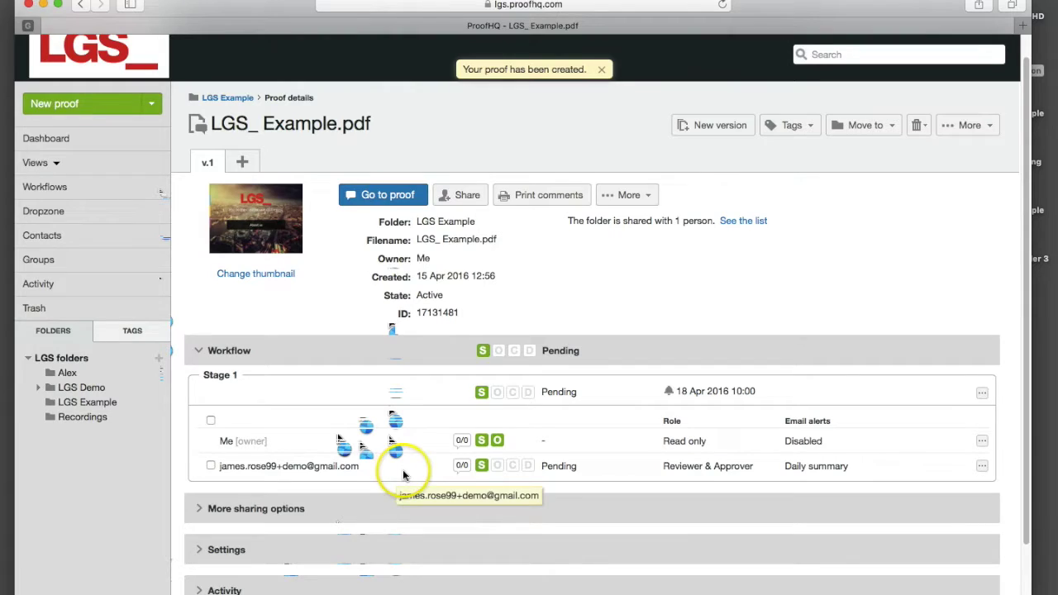
Step: Switch to Gmail and open the LGS_ Example.pdf proof from its new proof notification email
key("super+Tab")
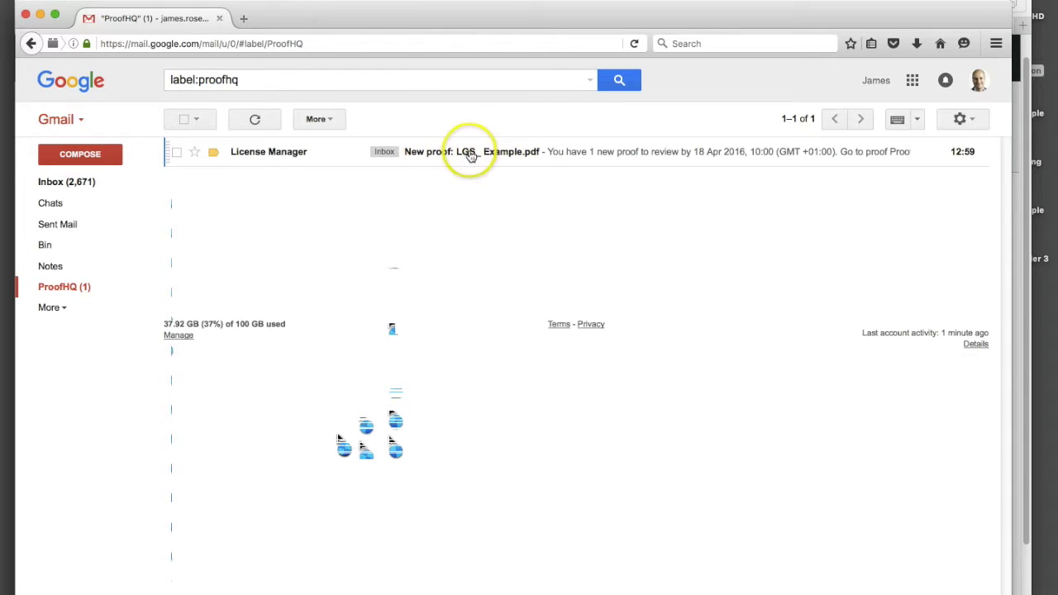
left_click(561, 156)
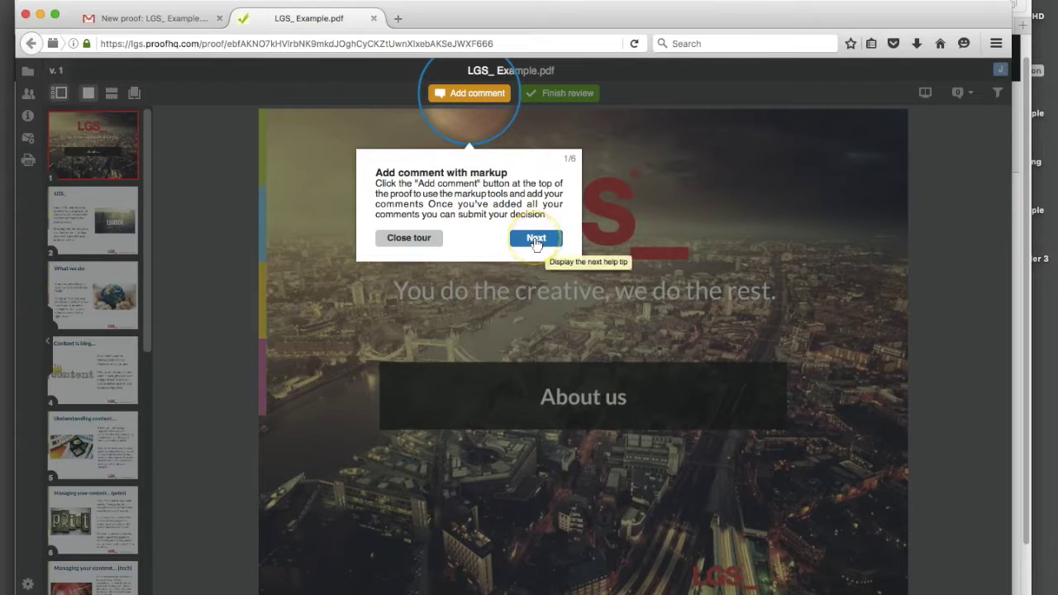
Step: Go through the six tips of the proof viewer's guided tour and finish it
left_click(536, 240)
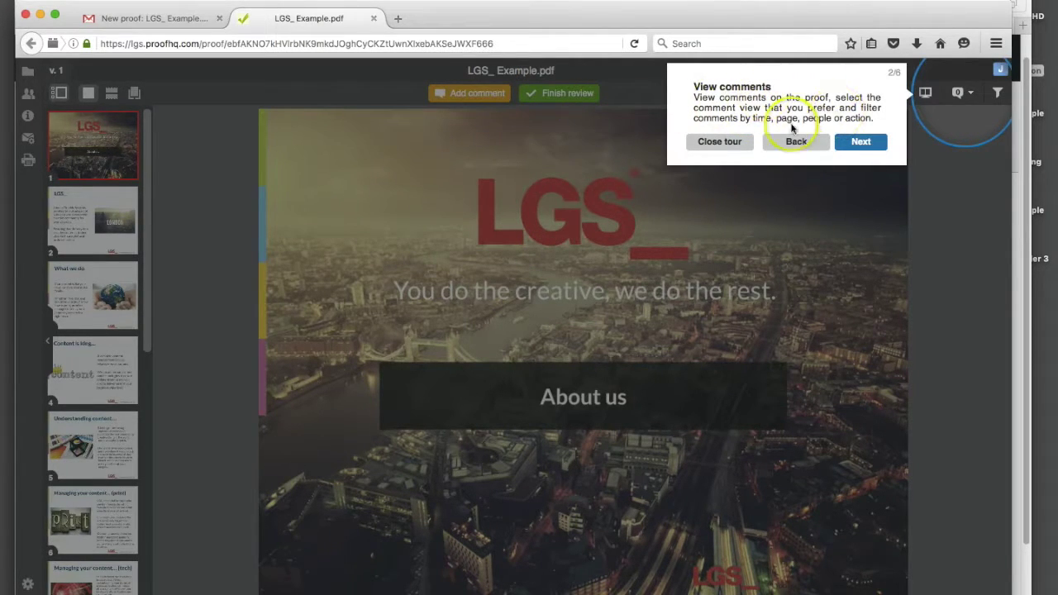
left_click(861, 142)
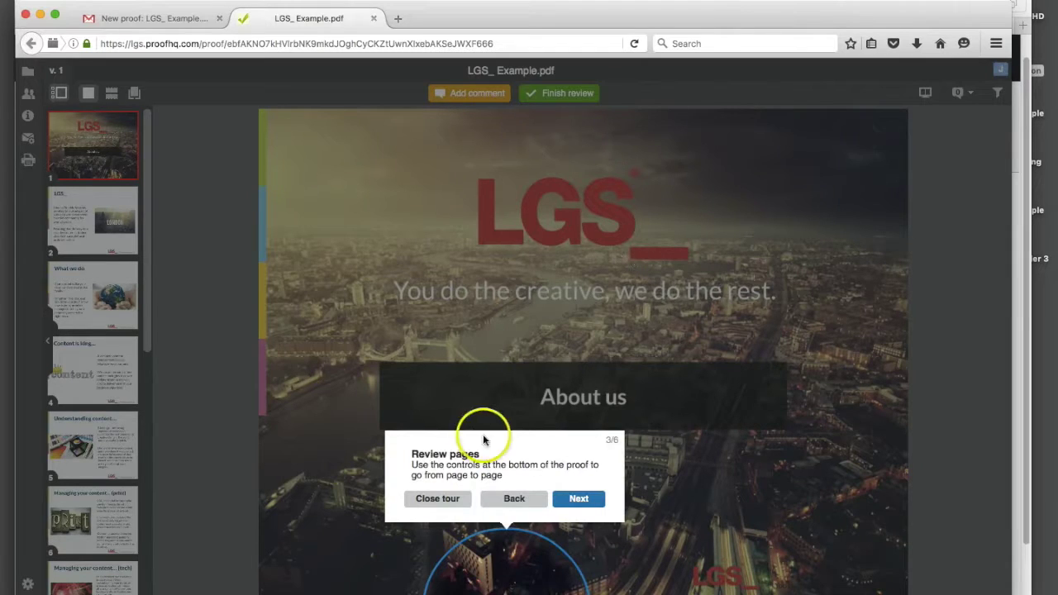
left_click(576, 499)
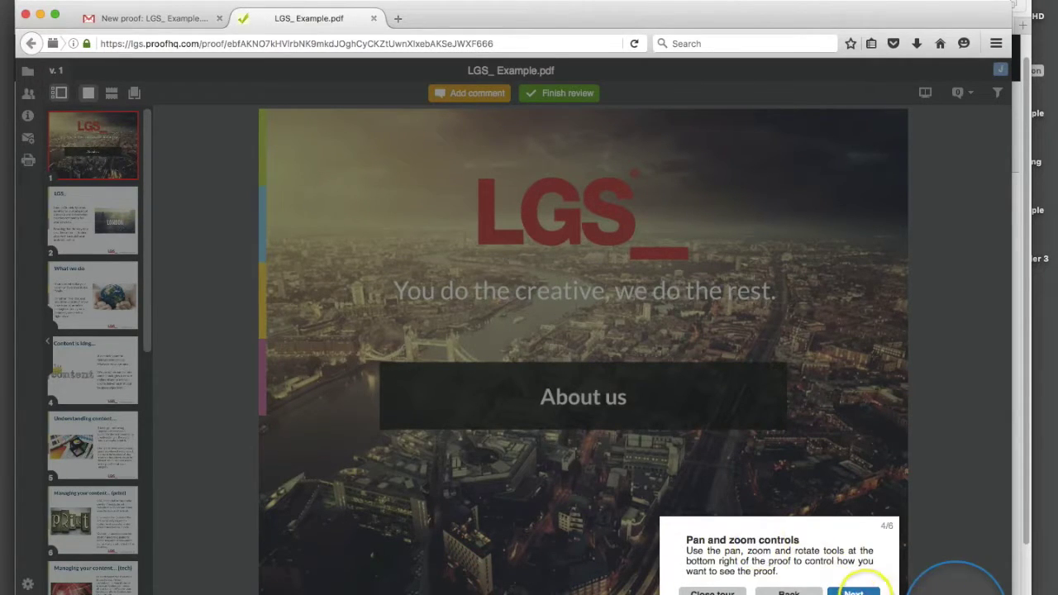
left_click(853, 590)
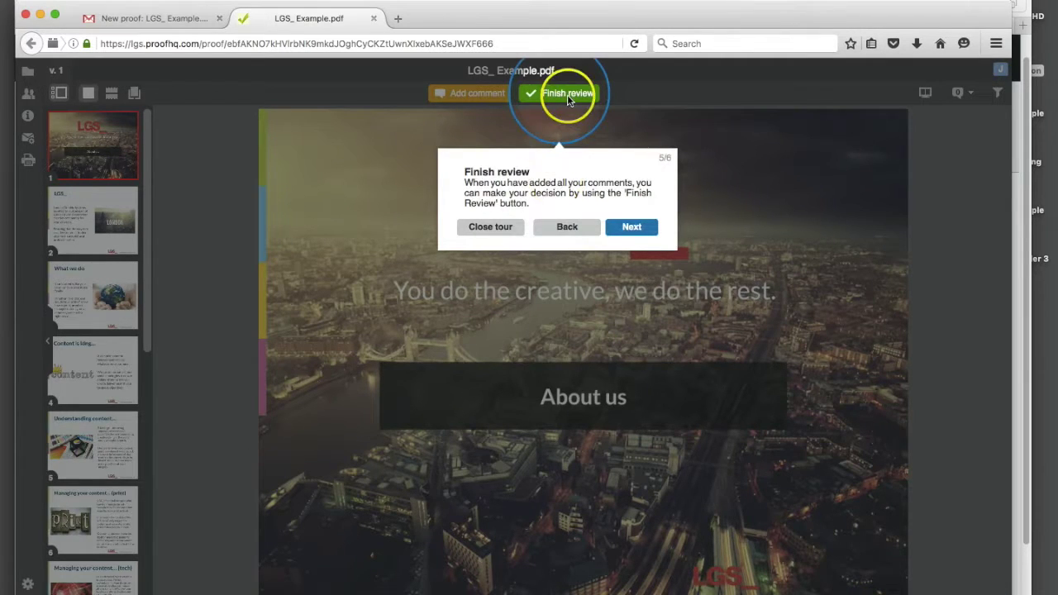
left_click(633, 228)
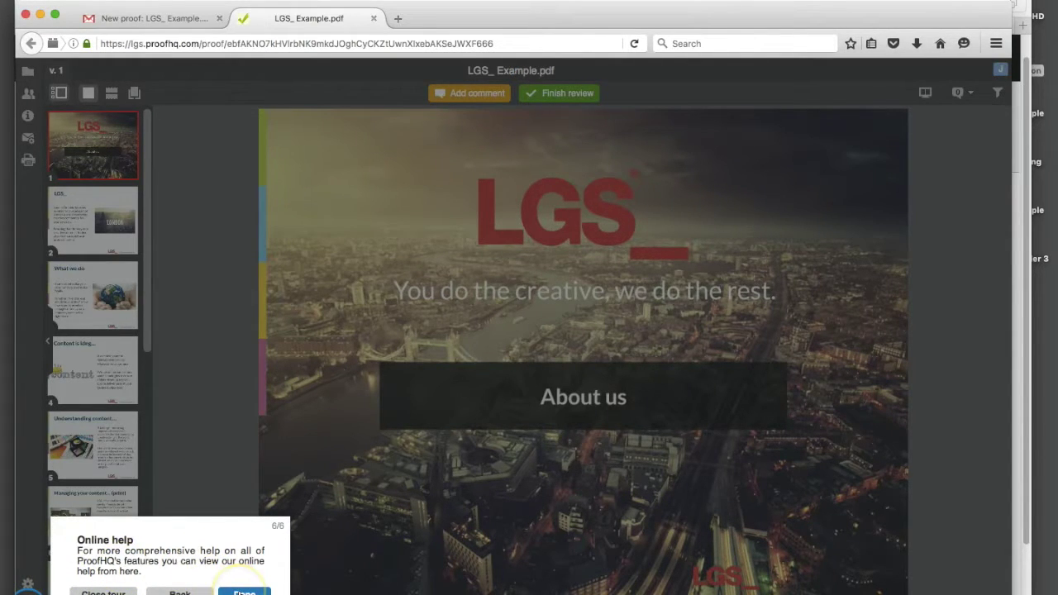
left_click(243, 591)
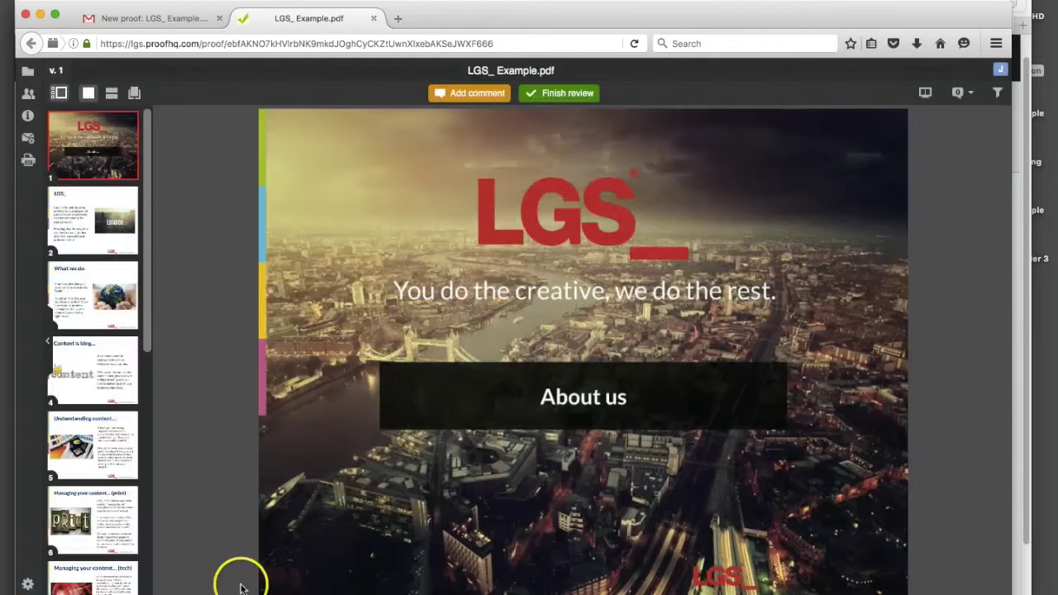
Step: Start a new comment on the proof, browse pages 2 and 3, return to page 2, and try the text and rectangle markup tools
left_click(481, 96)
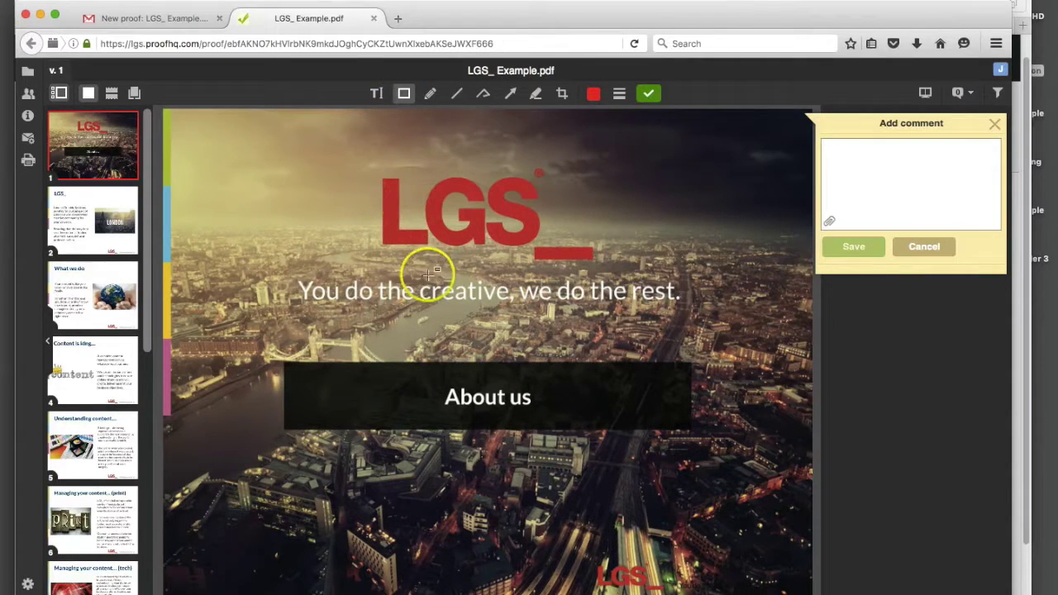
left_click(109, 213)
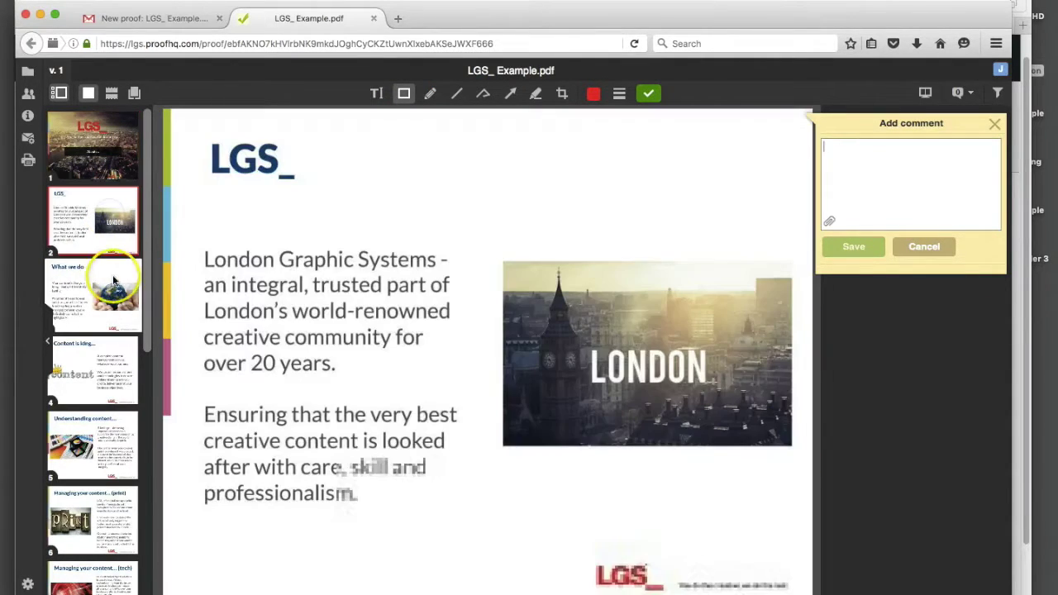
left_click(113, 287)
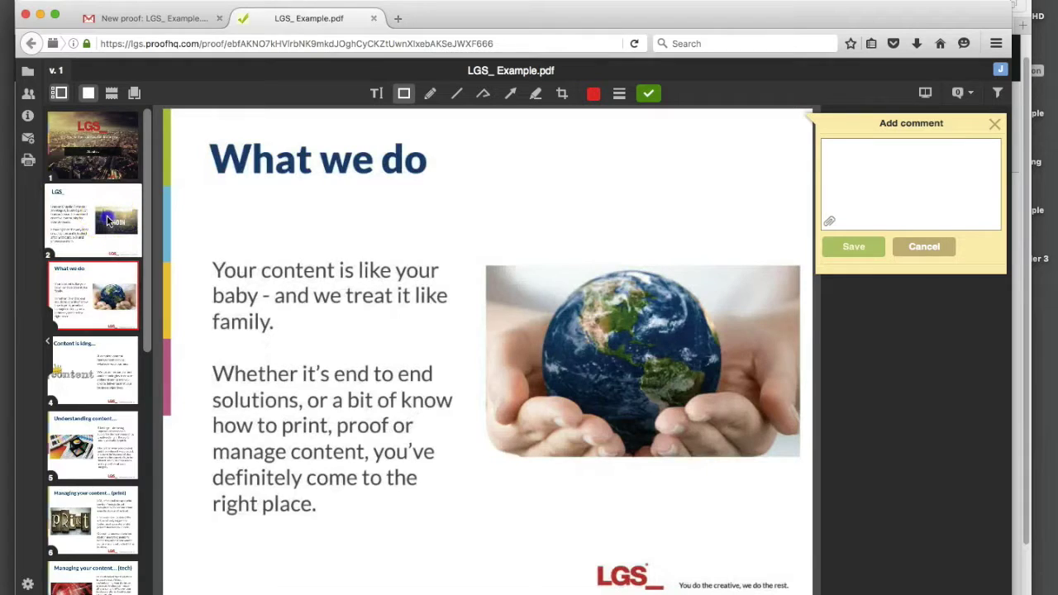
left_click(112, 153)
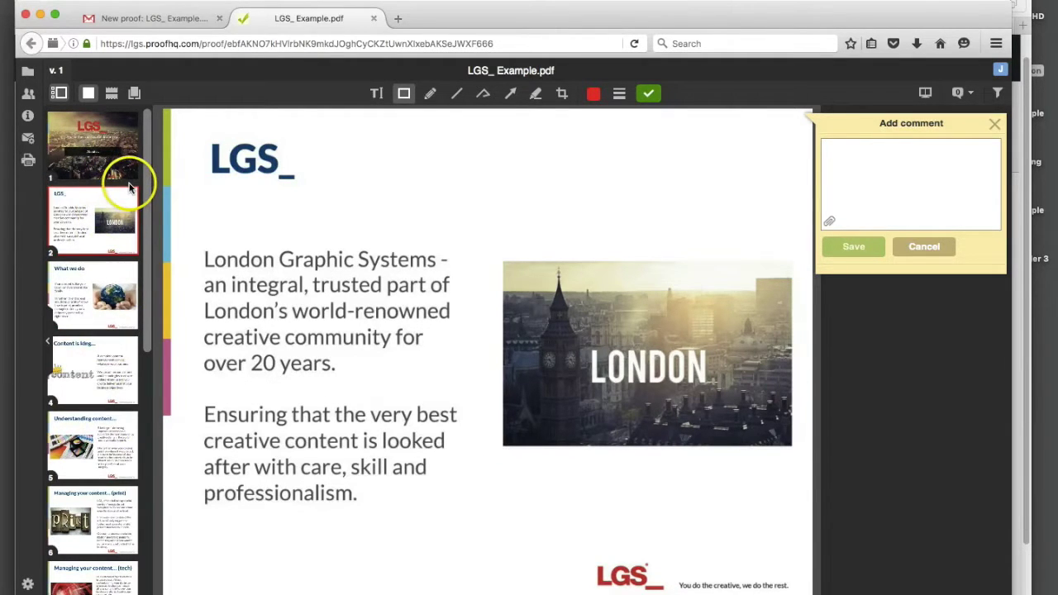
left_click(374, 93)
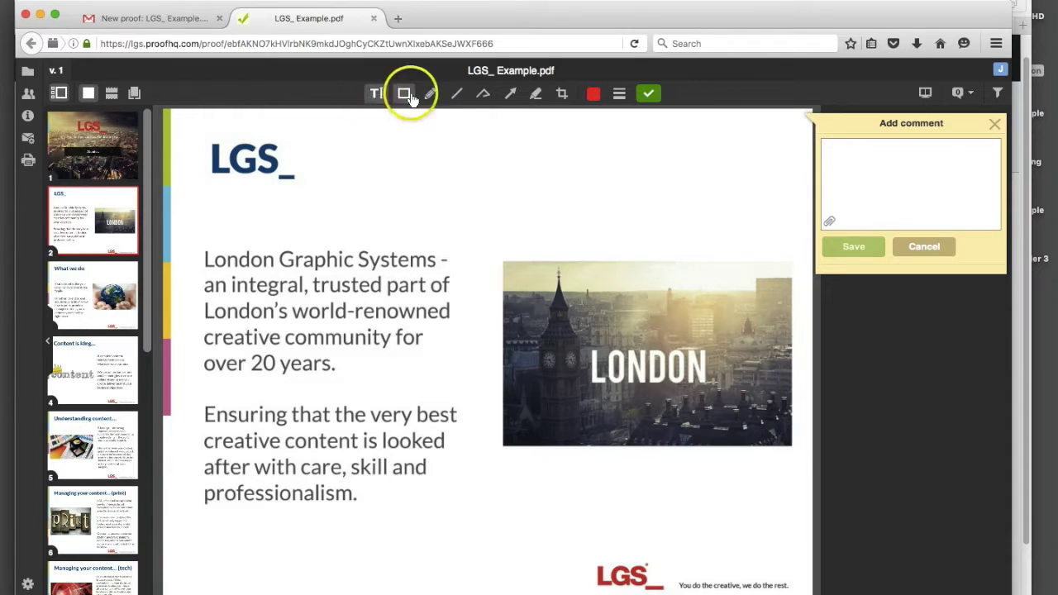
left_click(405, 95)
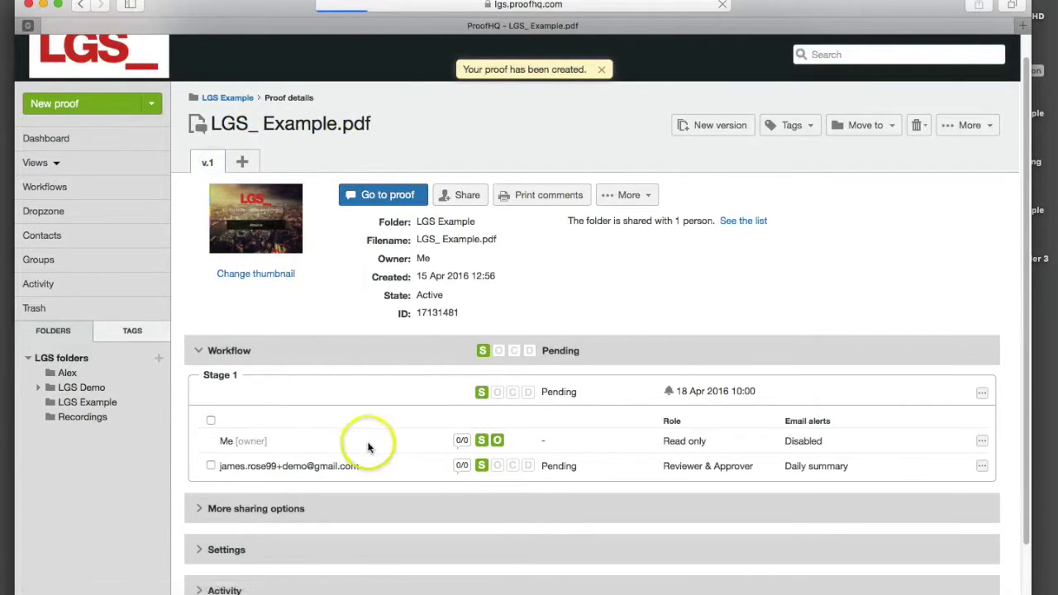
Step: Switch to the proof details page in Safari, check the reviewer's Stage 1 progress indicators, and return to the proof viewer in Firefox
left_click(463, 468)
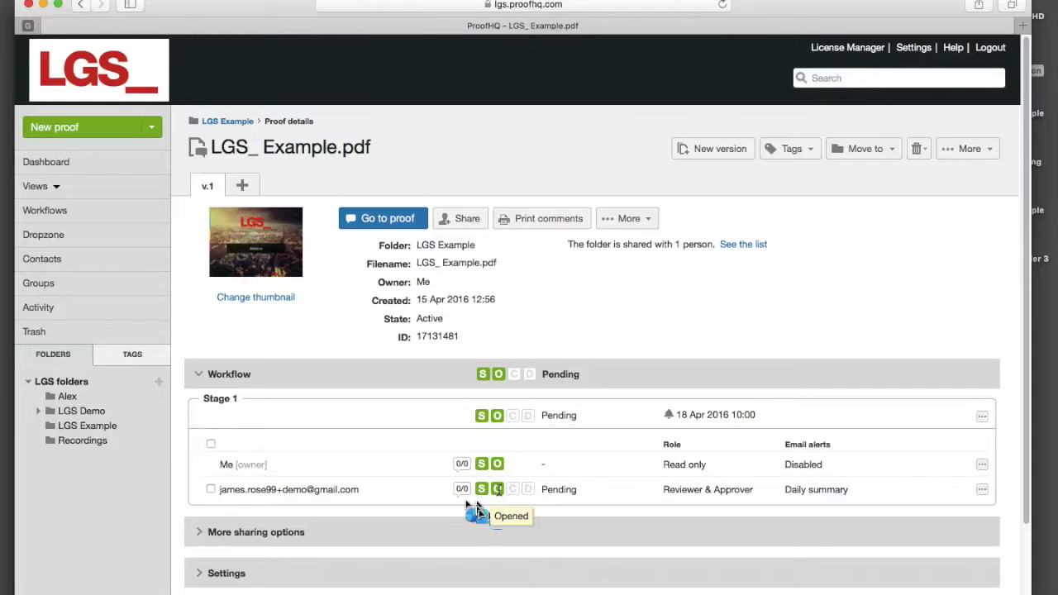
left_click(434, 546)
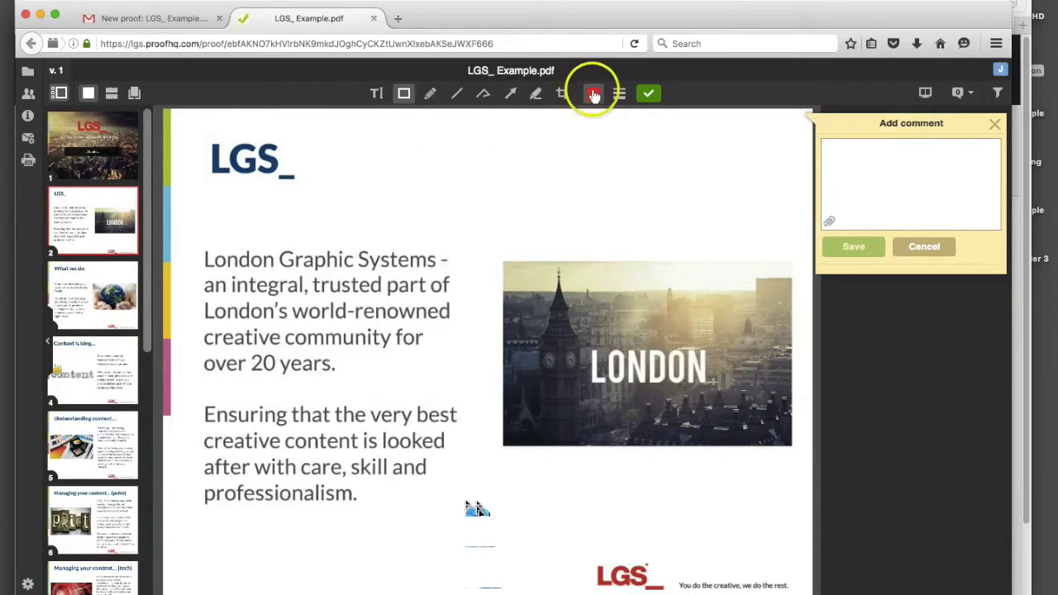
Step: Submit the decision Approved for the proof without email confirmation, and close the proof viewer
left_click(648, 97)
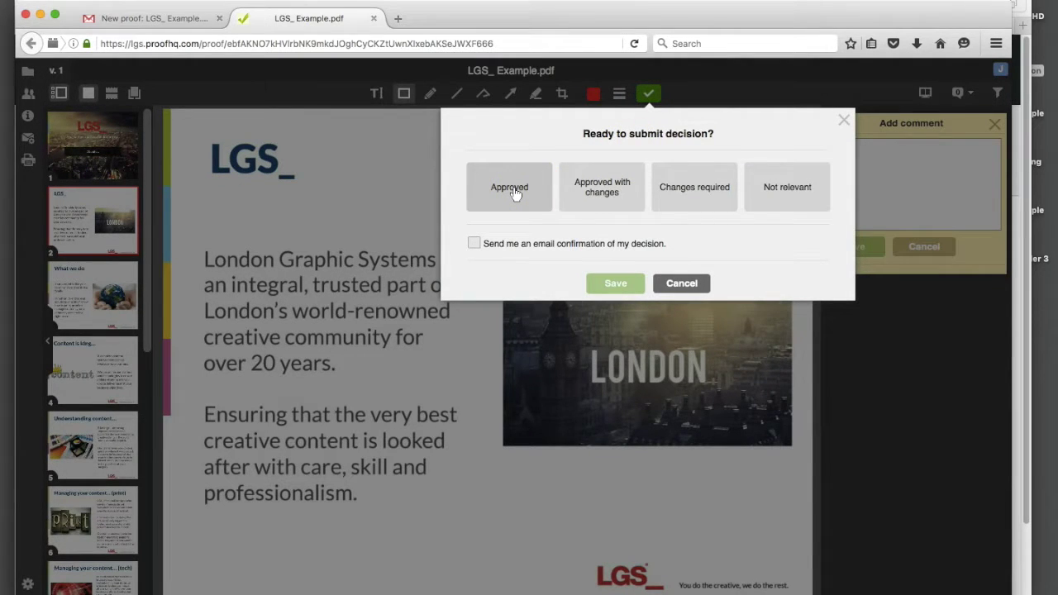
left_click(511, 189)
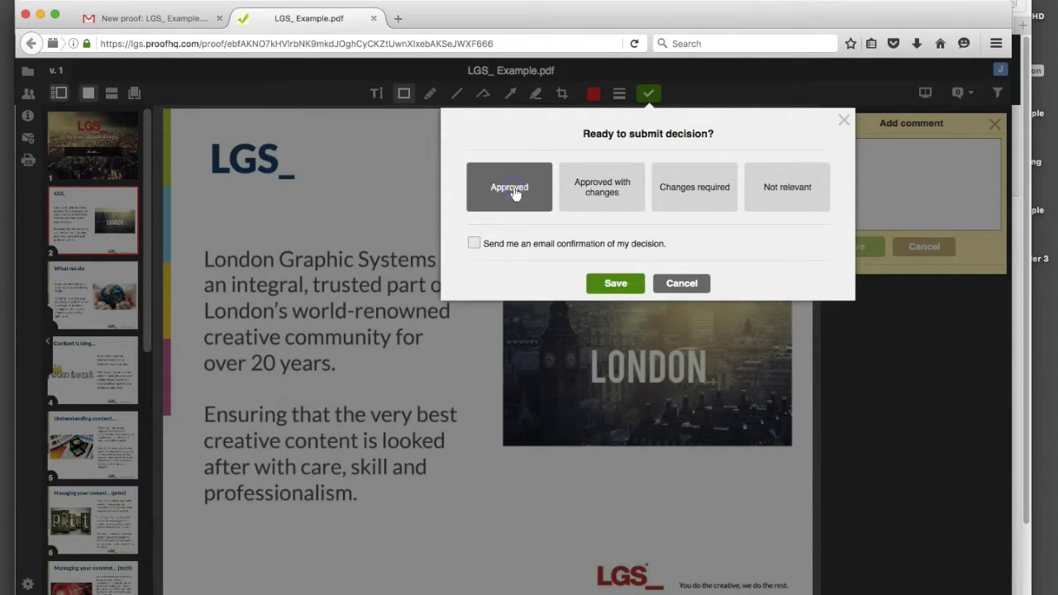
left_click(617, 284)
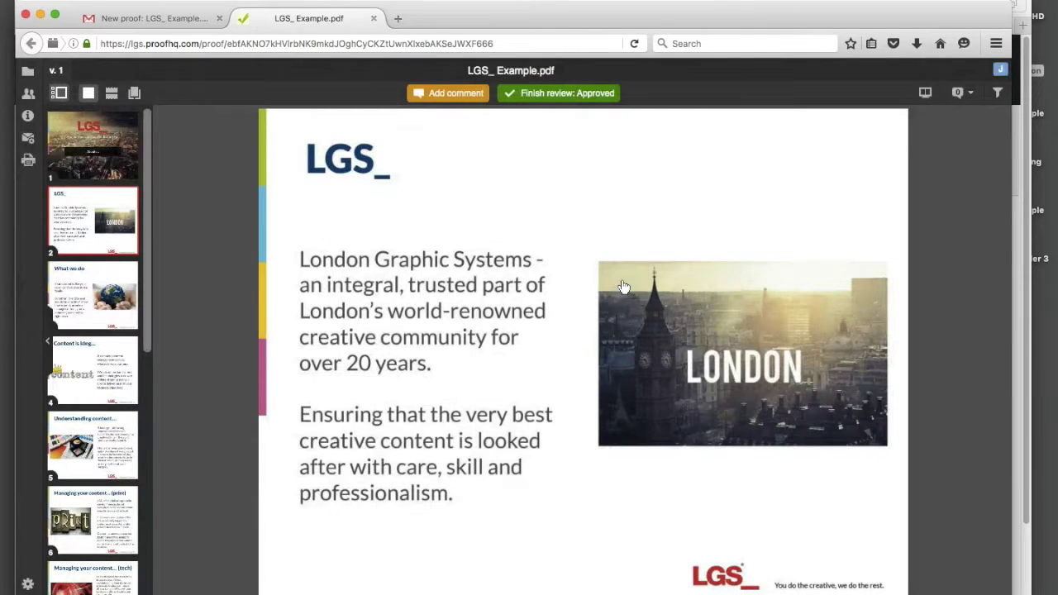
left_click(374, 18)
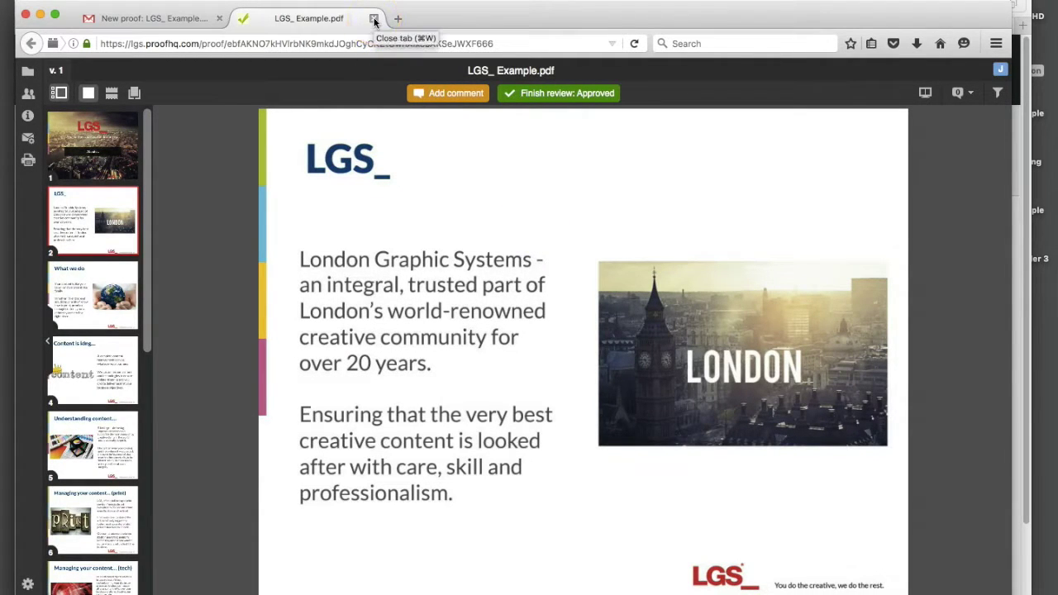
left_click(374, 19)
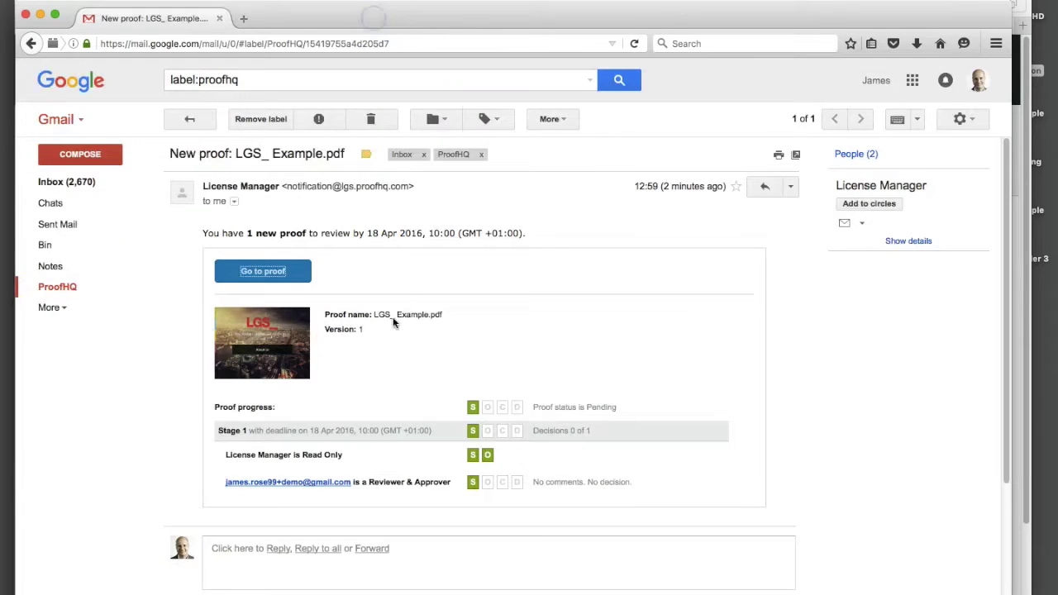
Step: Switch to the proof details page in Safari and examine the reviewer's opened, comment and decision indicators in Stage 1
left_click(406, 485)
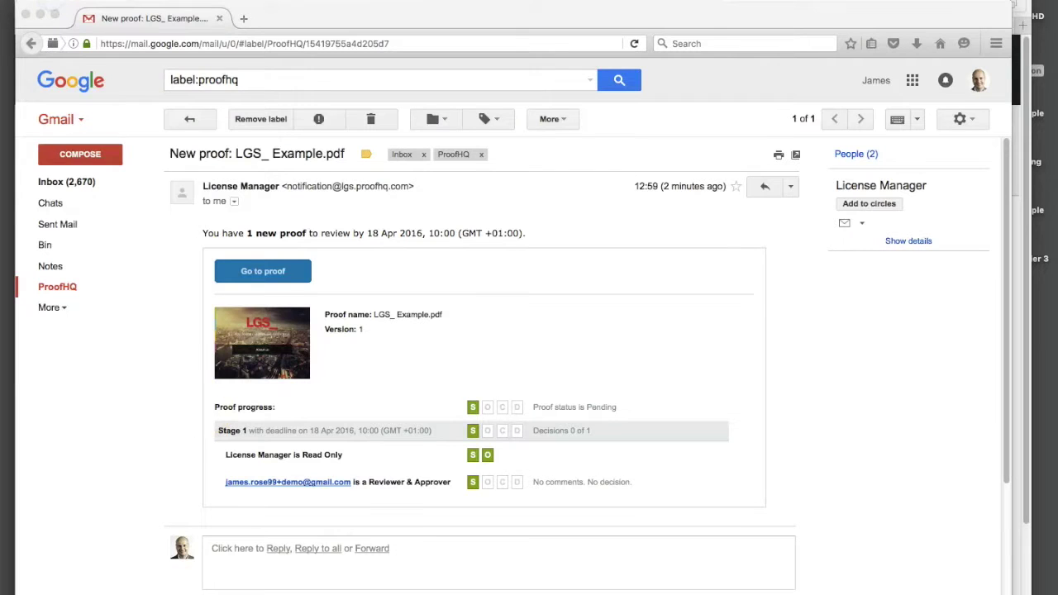
left_click(180, 592)
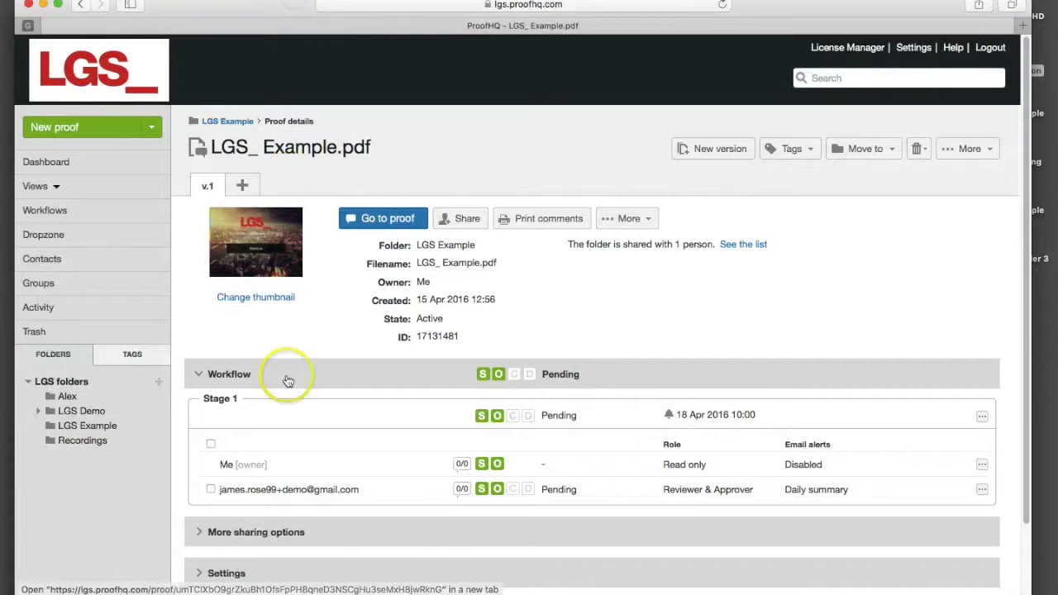
left_click(208, 186)
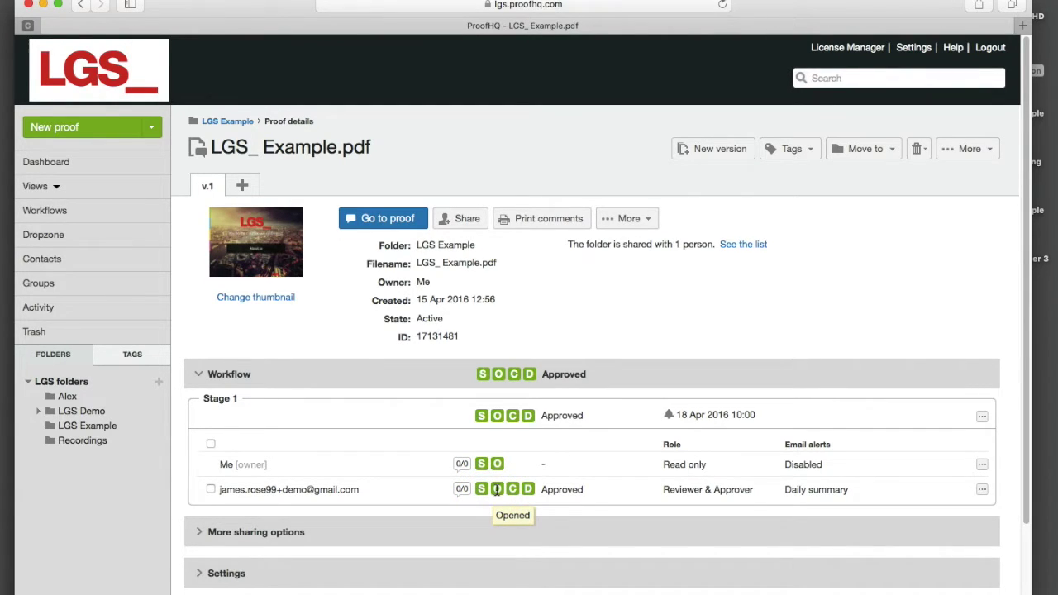
left_click(504, 490)
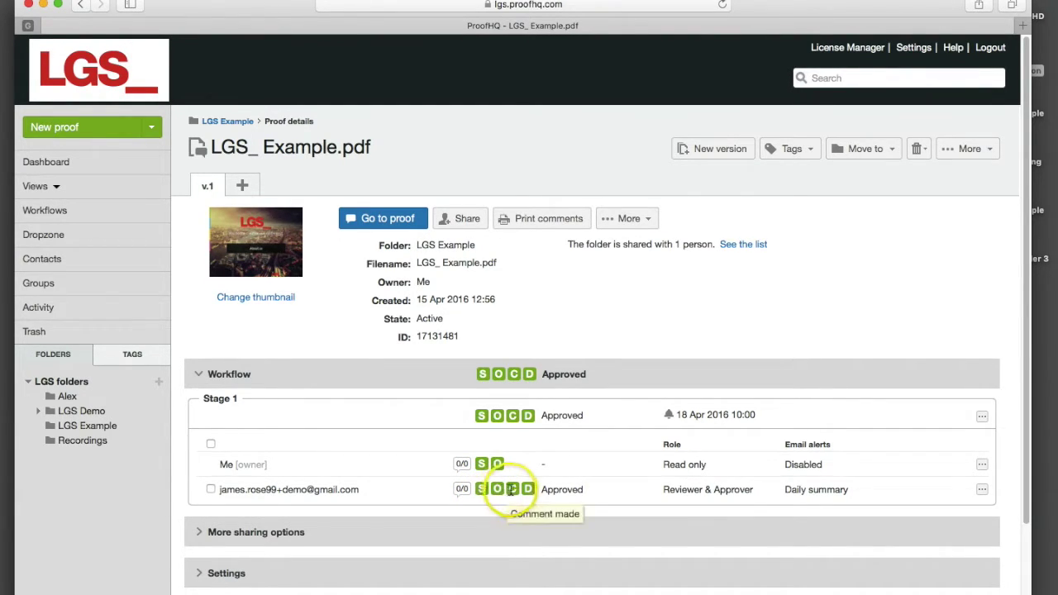
mouse_move(543, 489)
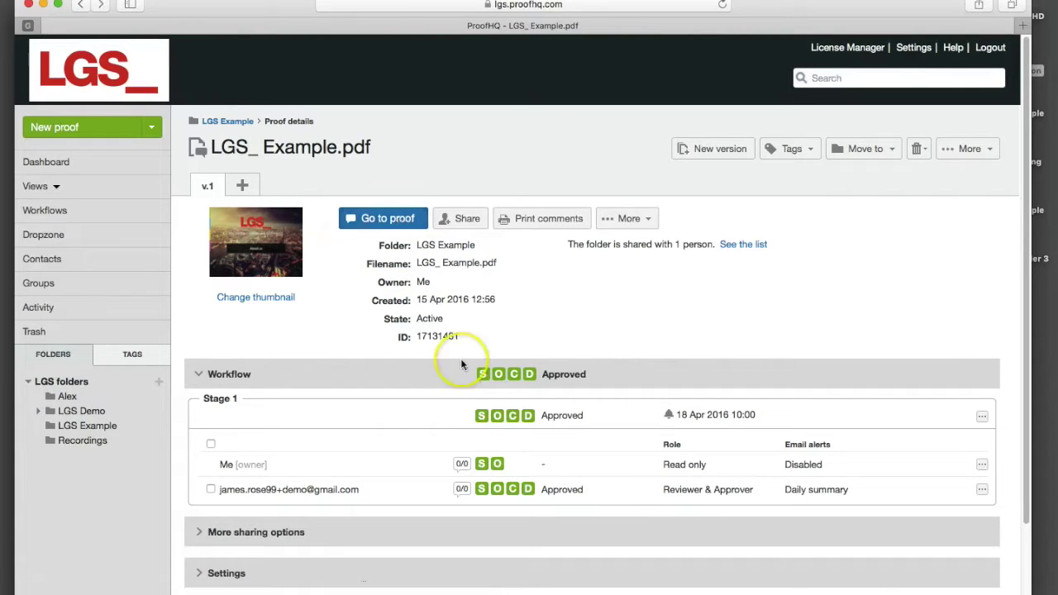
Step: Open the account's activity log and examine the latest entries for LGS_ Example.pdf
left_click(83, 306)
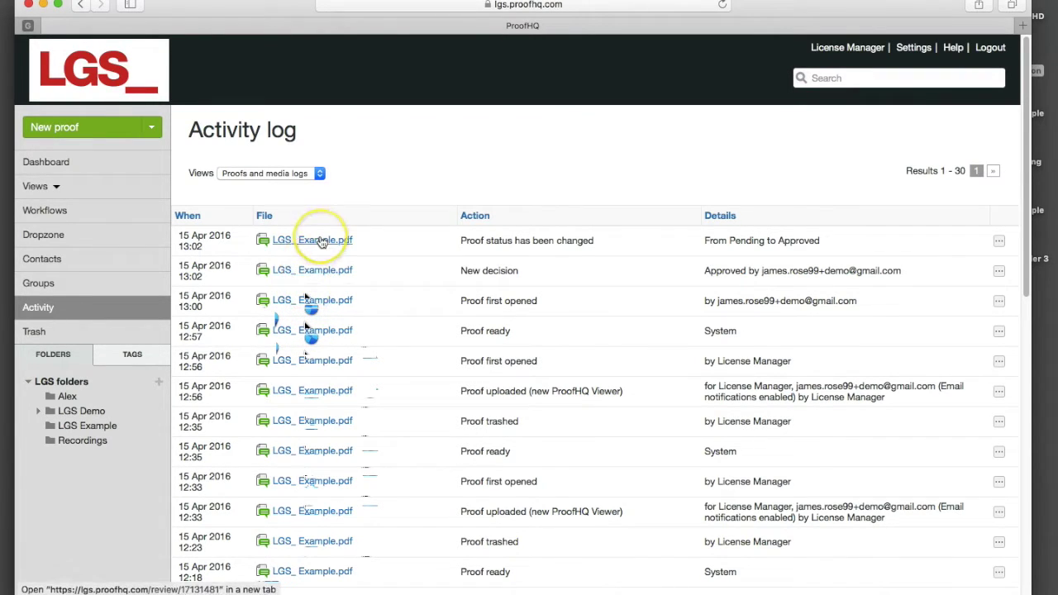
left_click(738, 242)
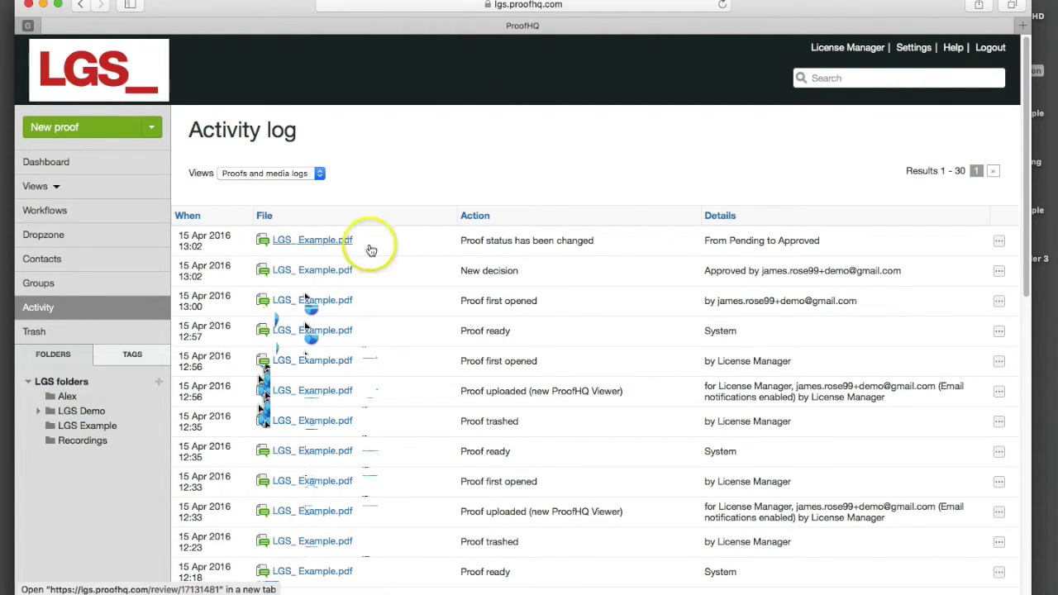
left_click_drag(378, 236, 319, 250)
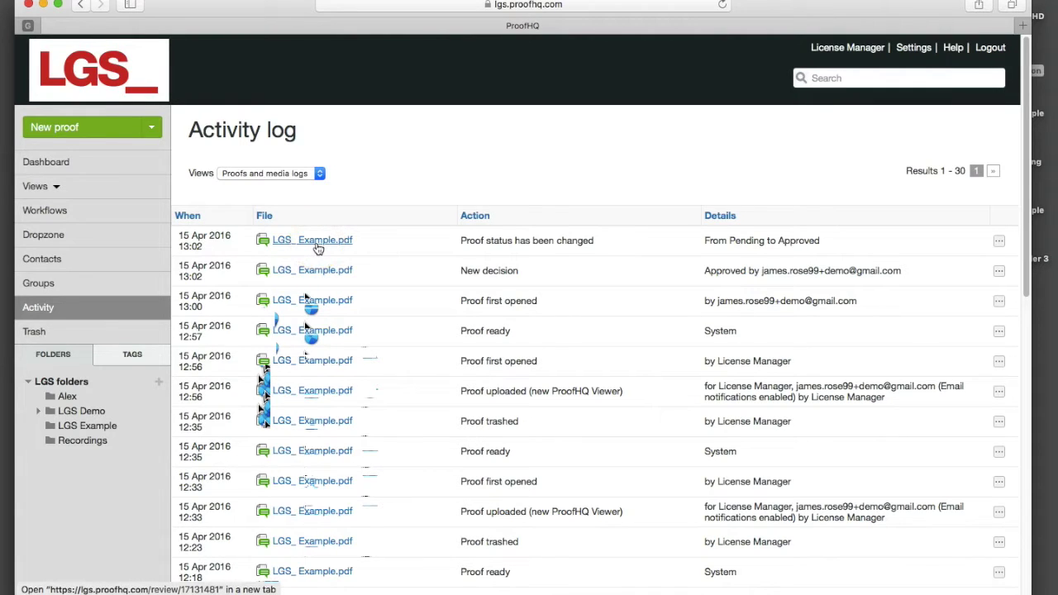
left_click(434, 241)
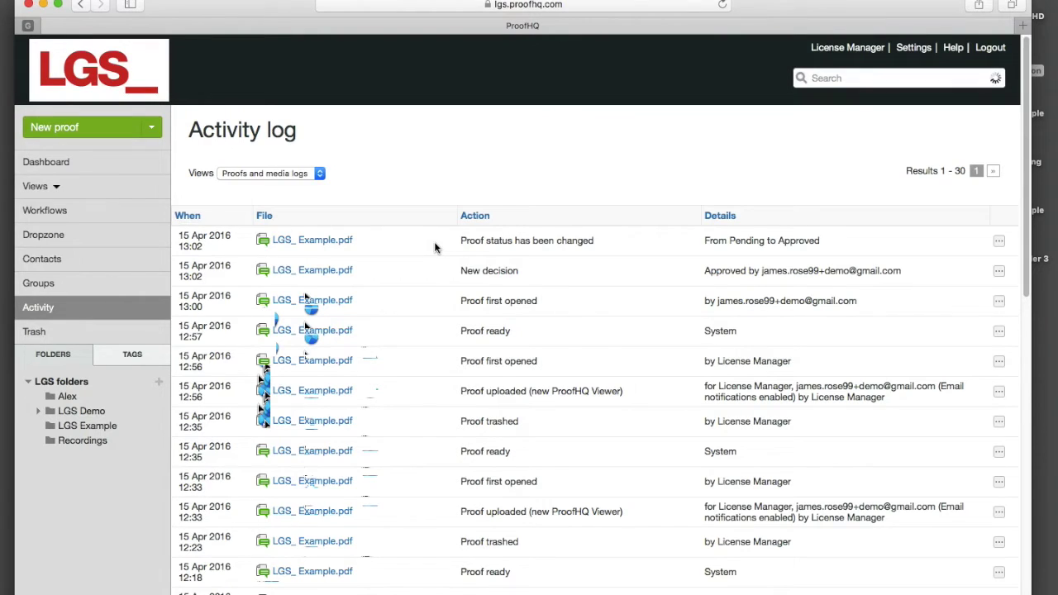
Step: Open the LGS Example folder and examine the progress indicators of LGS_ Example.pdf in its item list
left_click(74, 425)
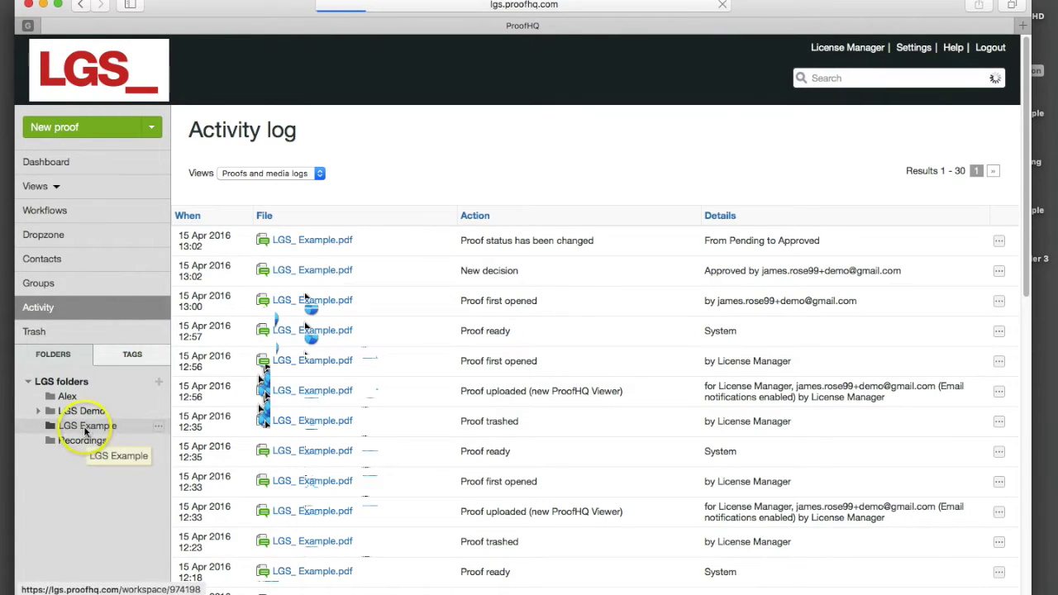
left_click(348, 290)
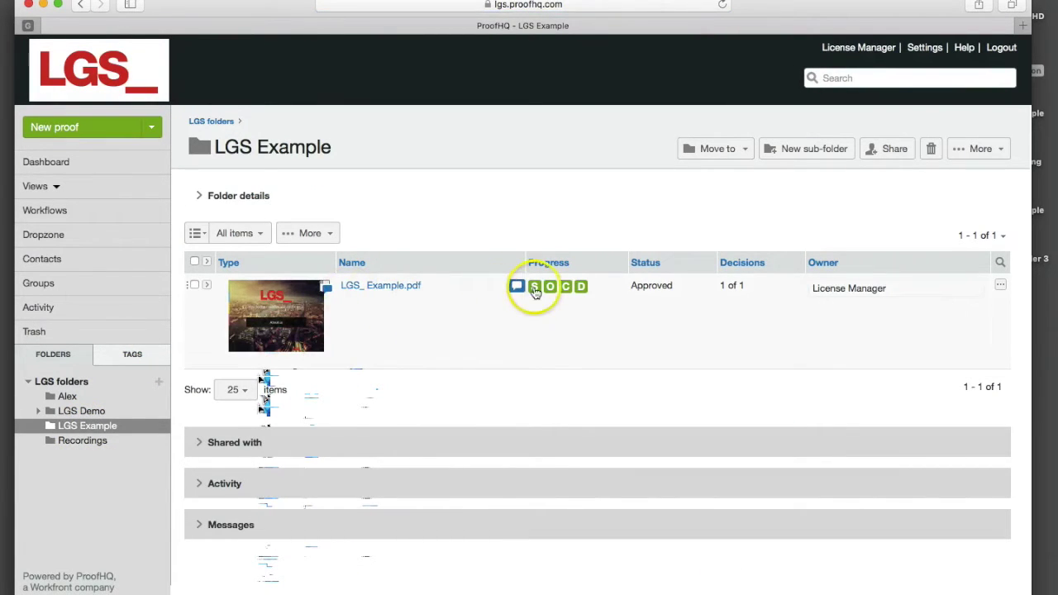